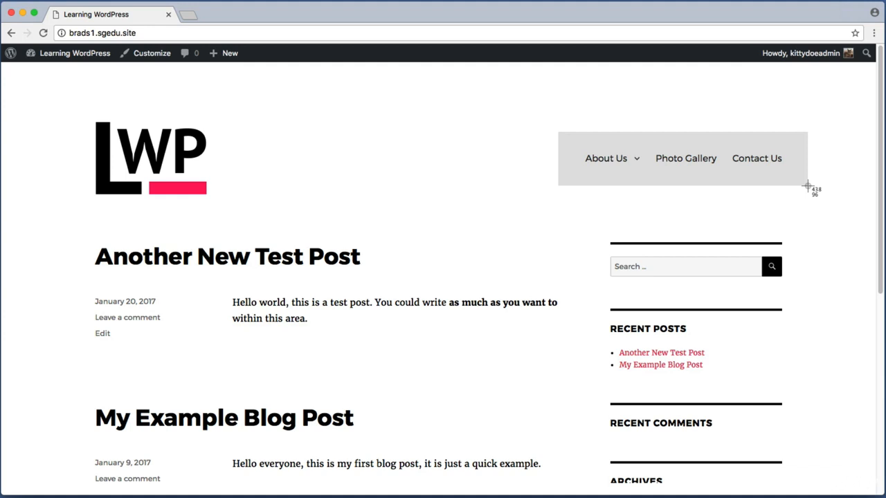
Open the admin dashboard of the Learning WordPress site.
drag(807, 186, 807, 186)
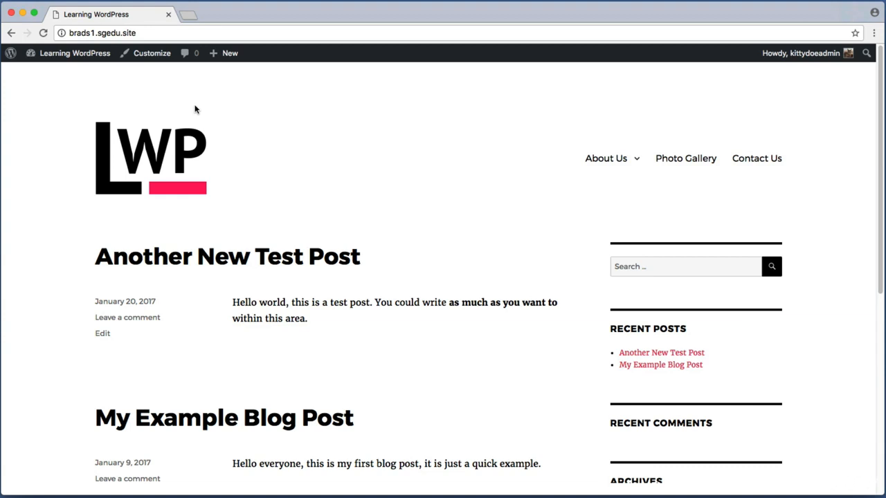
key(super+shift+4)
drag(28, 67, 111, 50)
click(90, 54)
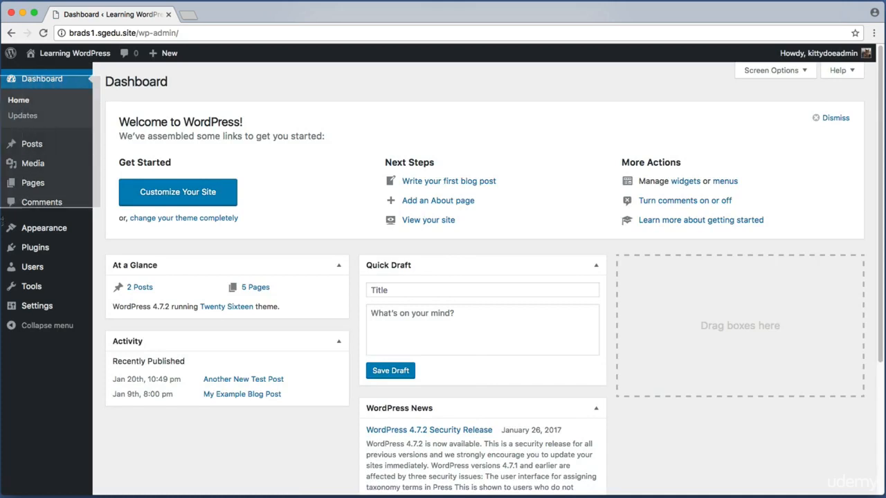
Start a new blog post and title it "Trip to the West Coast".
mouse_move(44, 145)
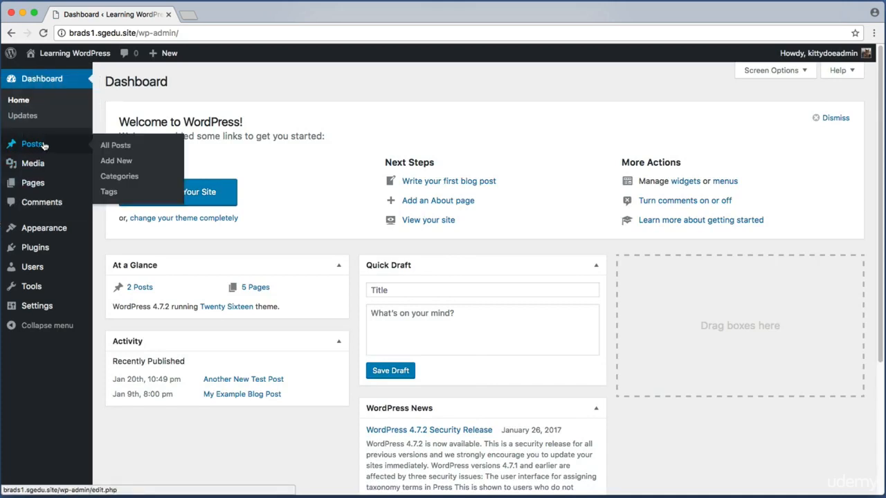
click(128, 165)
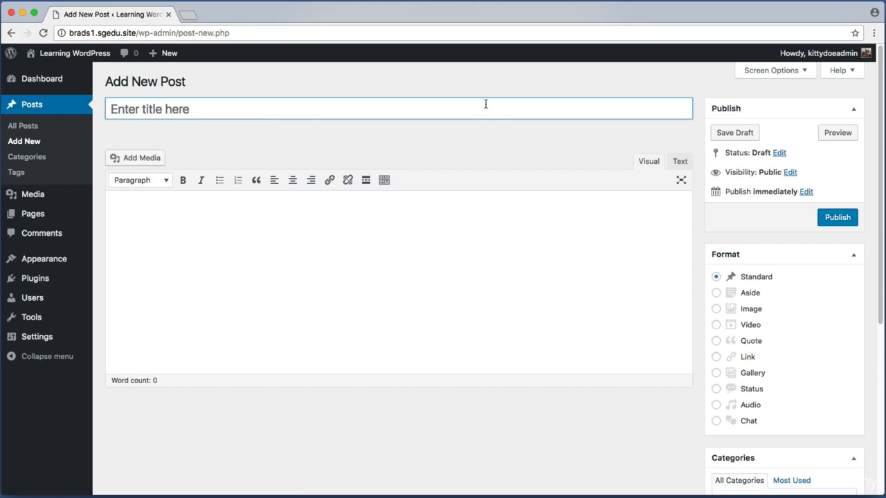
text(Trip to the We)
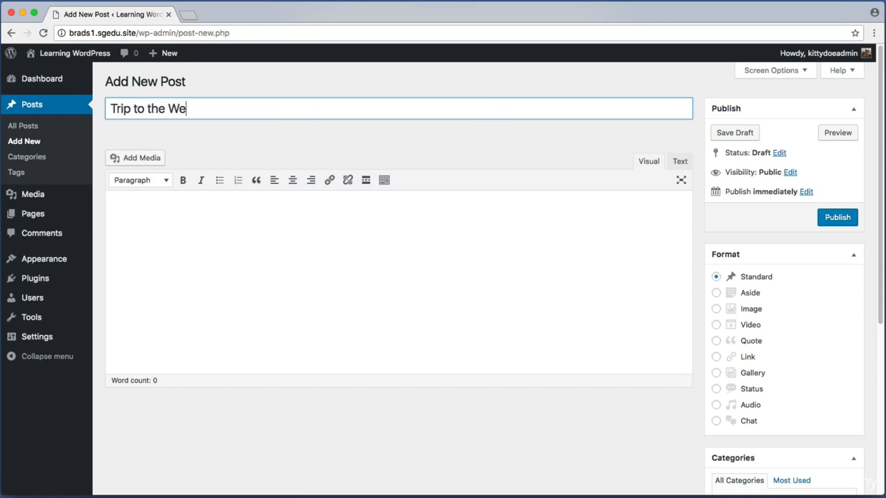
text(st Coast)
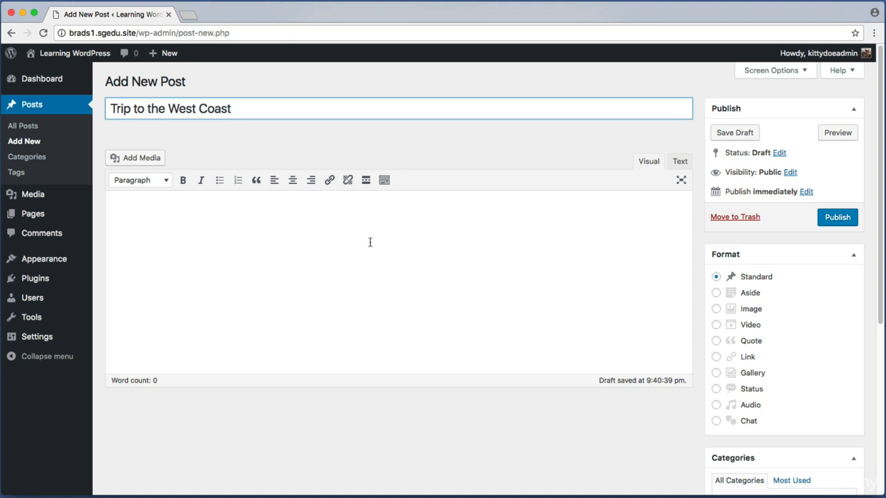
Paste the copied Lorem ipsum placeholder paragraph into the body of the West Coast post.
click(189, 217)
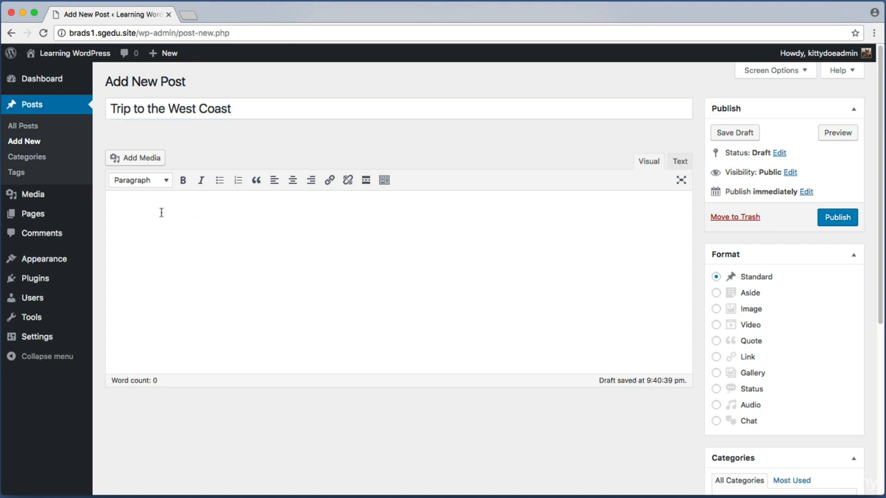
right_click(156, 210)
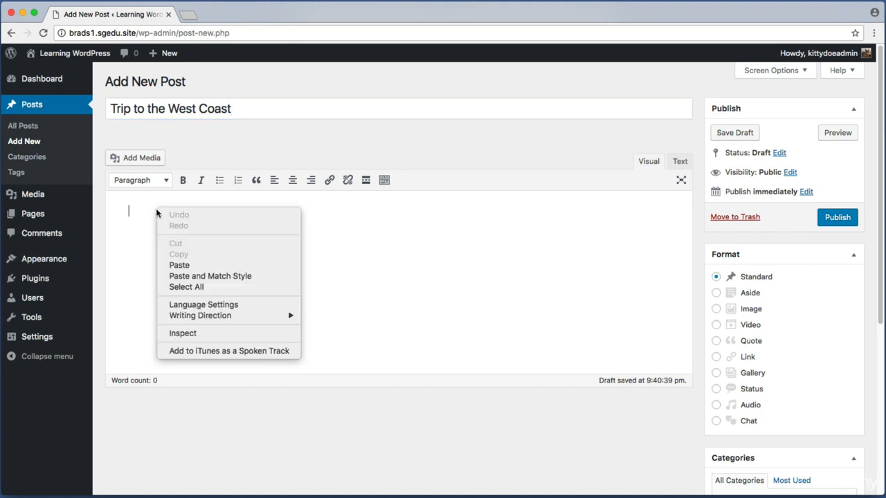
click(181, 265)
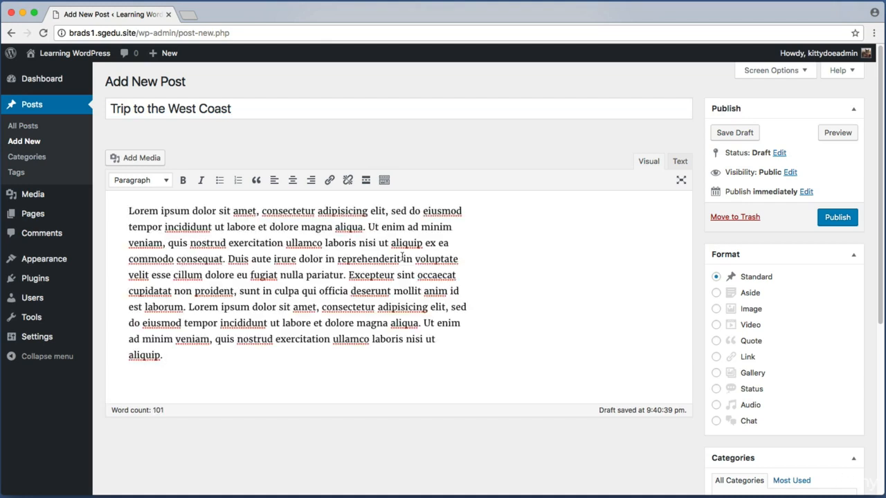
Create a new category named "Travel" for the West Coast post, without choosing a parent category.
key(shift+super+4)
drag(703, 354, 872, 485)
scroll(870, 433, down, 4)
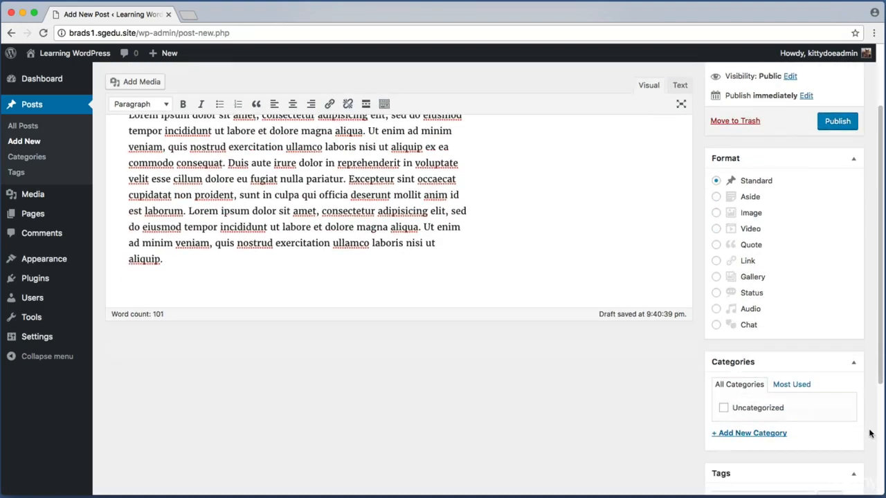
key(shift+super+4)
drag(683, 325, 869, 434)
key(Escape)
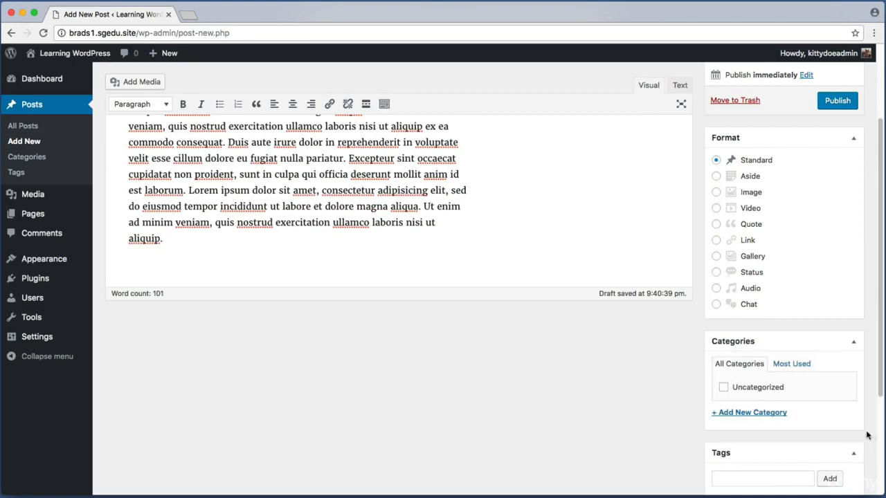
key(super+shift+4)
drag(714, 377, 797, 400)
key(super+shift+4)
drag(698, 400, 794, 421)
click(751, 412)
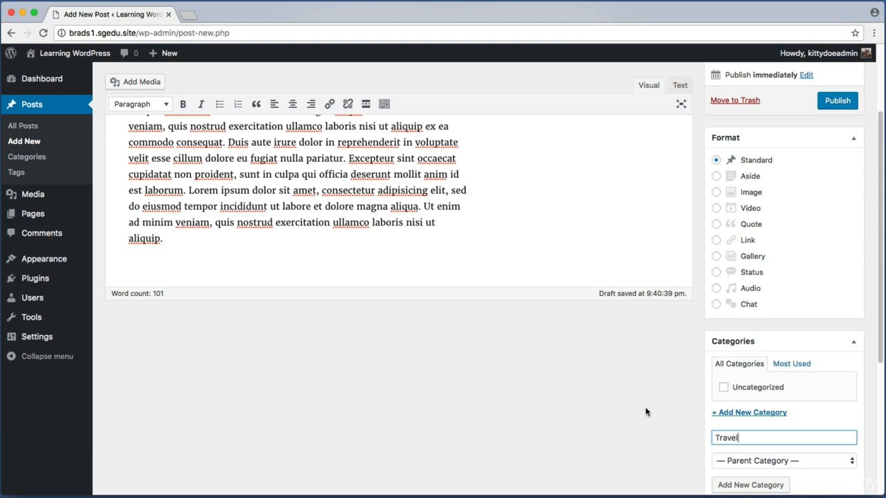
scroll(647, 415, down, 1)
key(super+shift+4)
drag(710, 449, 797, 466)
click(767, 460)
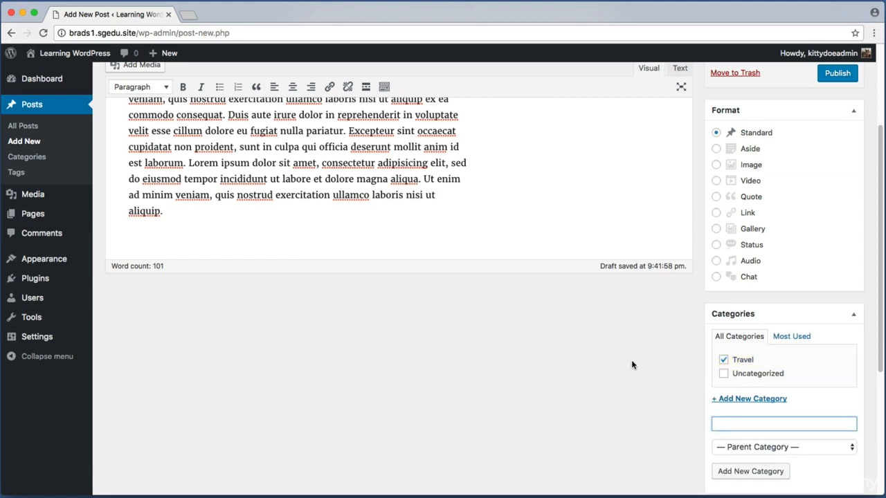
Review the West Coast post's title and its category selection before publishing.
key(super+shift+4)
drag(712, 351, 774, 367)
click(723, 360)
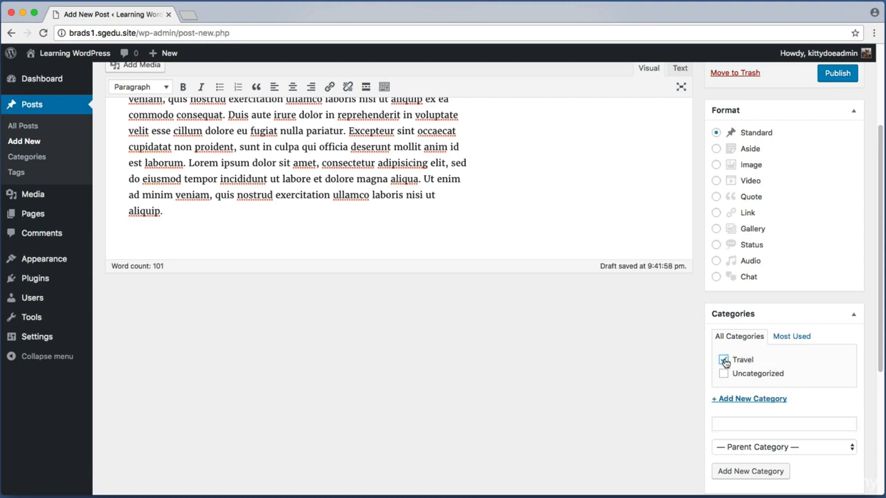
scroll(672, 363, up, 5)
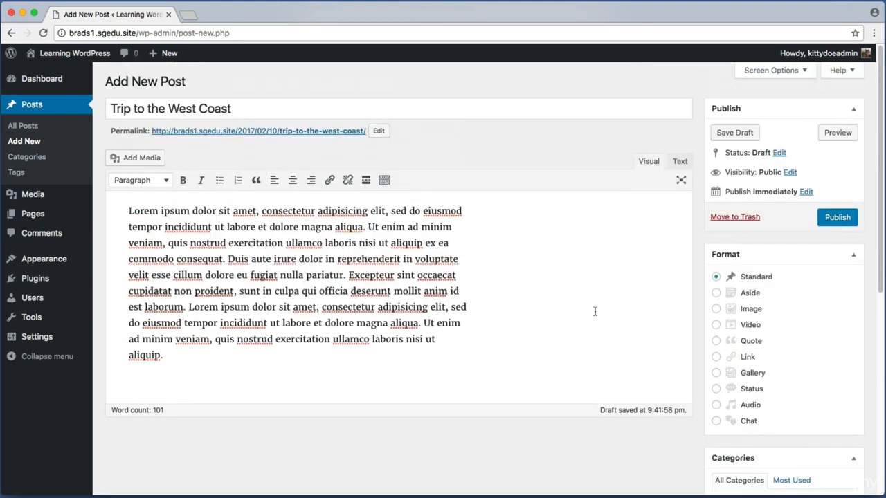
key(super+shift+4)
drag(103, 97, 252, 125)
scroll(705, 346, down, 3)
key(super+shift+4)
drag(705, 395, 777, 412)
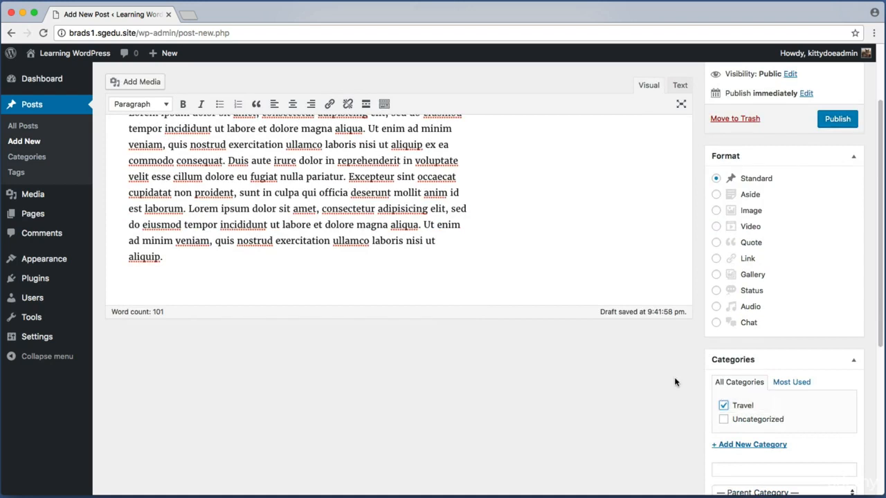
Publish the "Trip to the West Coast" post.
key(super+shift+4)
drag(807, 106, 858, 136)
click(843, 118)
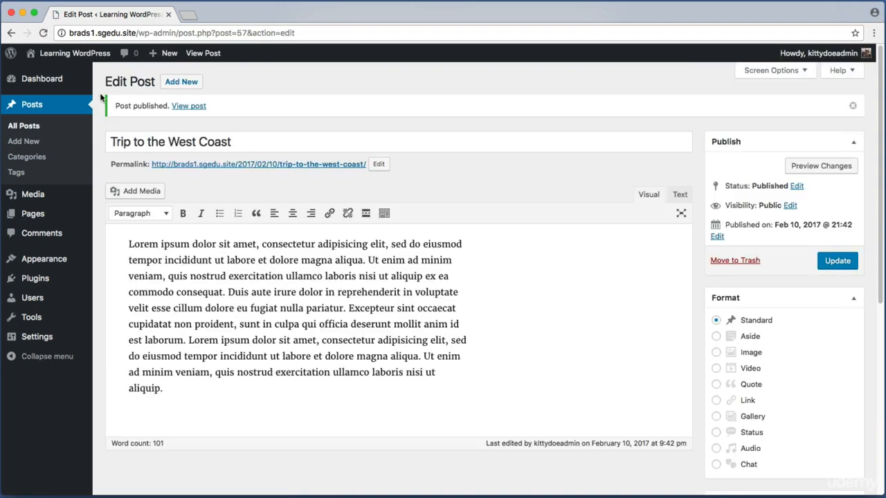
key(super+shift+4)
drag(98, 88, 287, 130)
Start a second blog post and title it "Trip to the East Coast".
key(super+shift+4)
drag(156, 72, 223, 92)
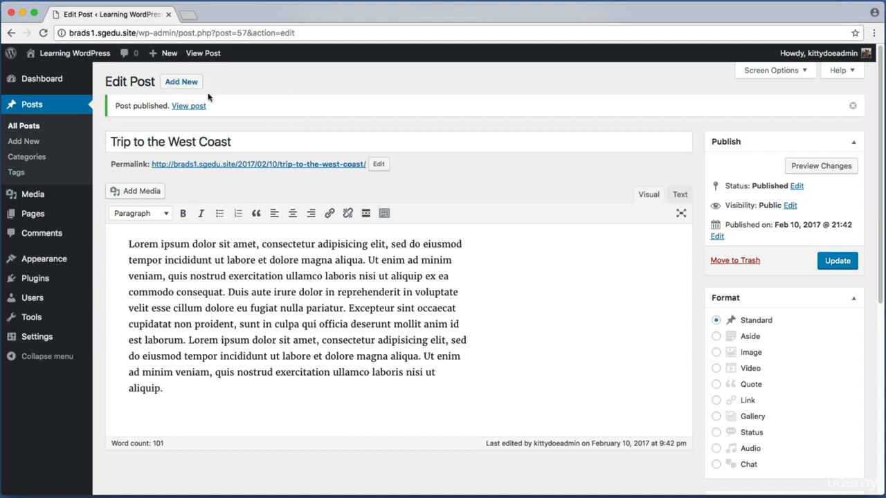
key(super+shift+4)
drag(5, 136, 50, 147)
click(14, 143)
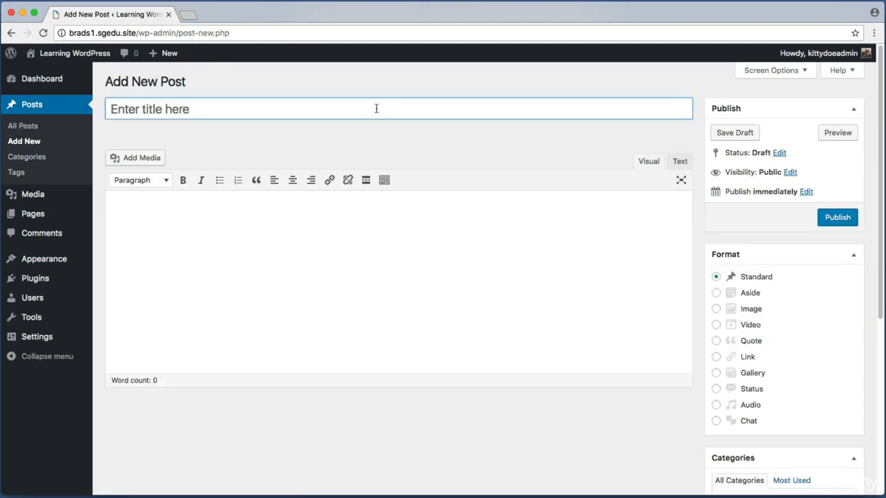
click(376, 108)
text(Trip)
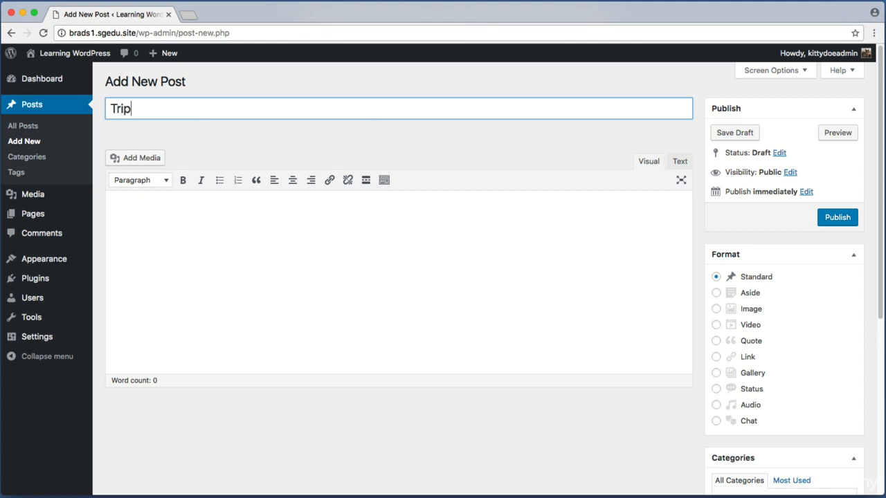
text( to the East Coast)
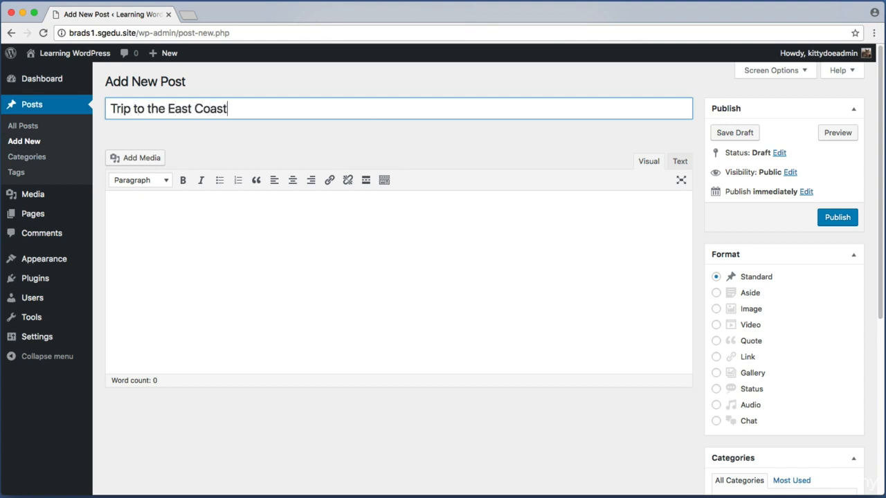
Paste the copied Lorem ipsum placeholder paragraph into the body of the East Coast post.
click(175, 215)
right_click(175, 214)
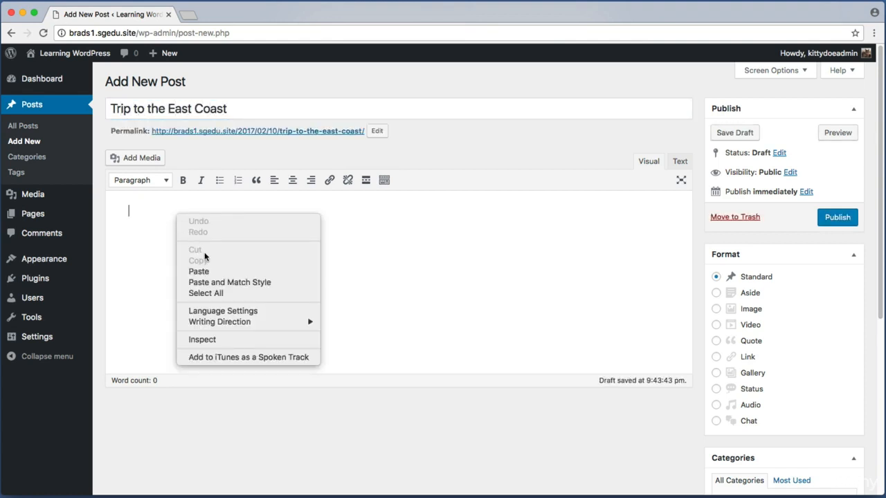
click(213, 272)
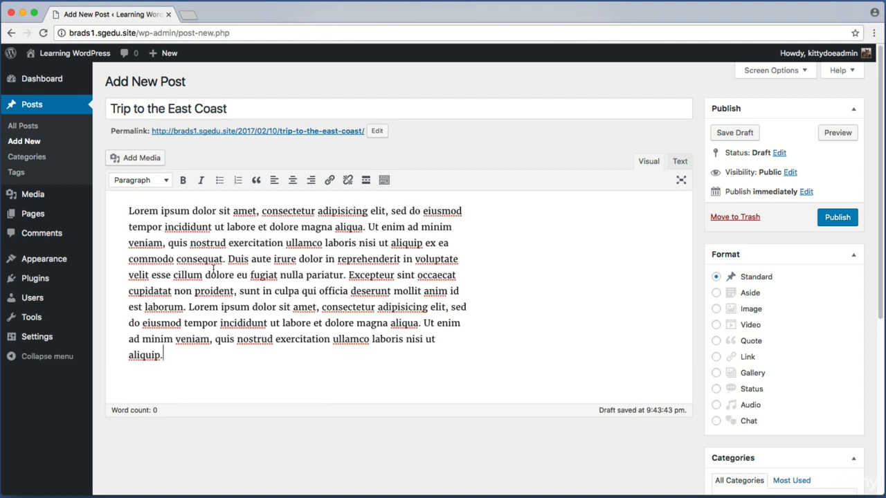
Assign the East Coast post to the existing Travel category.
scroll(599, 310, down, 5)
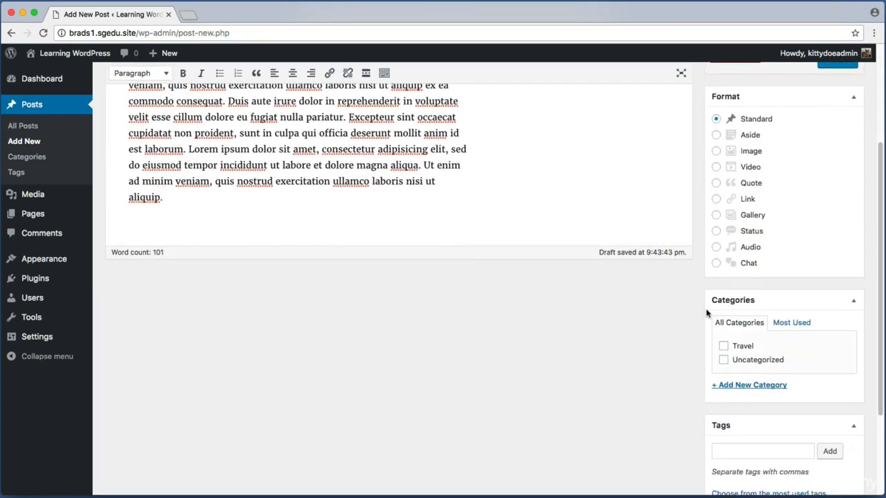
drag(680, 280, 868, 412)
key(Escape)
key(super+shift+4)
drag(716, 335, 760, 353)
click(723, 346)
Publish the "Trip to the East Coast" post.
scroll(671, 342, up, 5)
key(super+shift+4)
drag(808, 202, 860, 231)
click(838, 220)
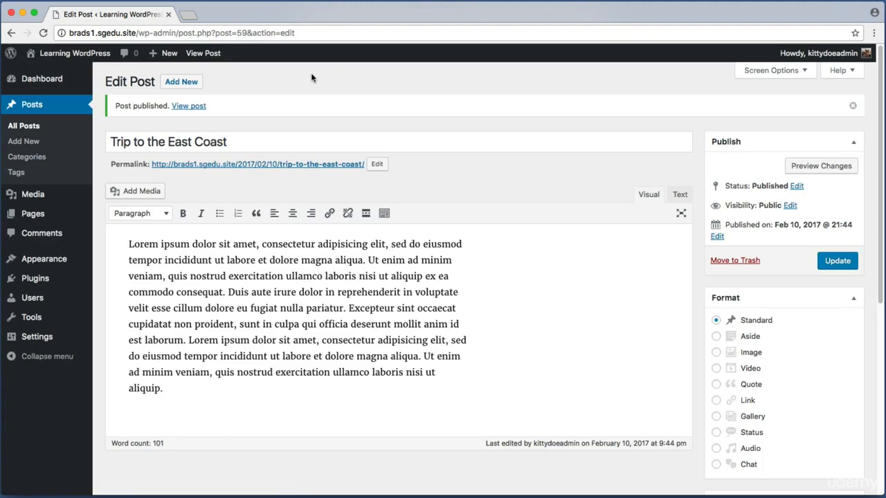
Start a third blog post and title it "Trip to the Midwest".
click(191, 85)
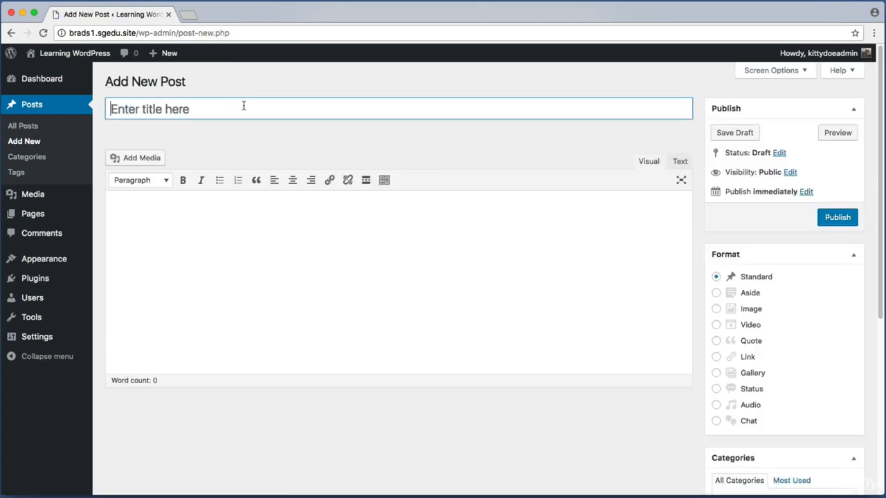
text(Trip to the Mi)
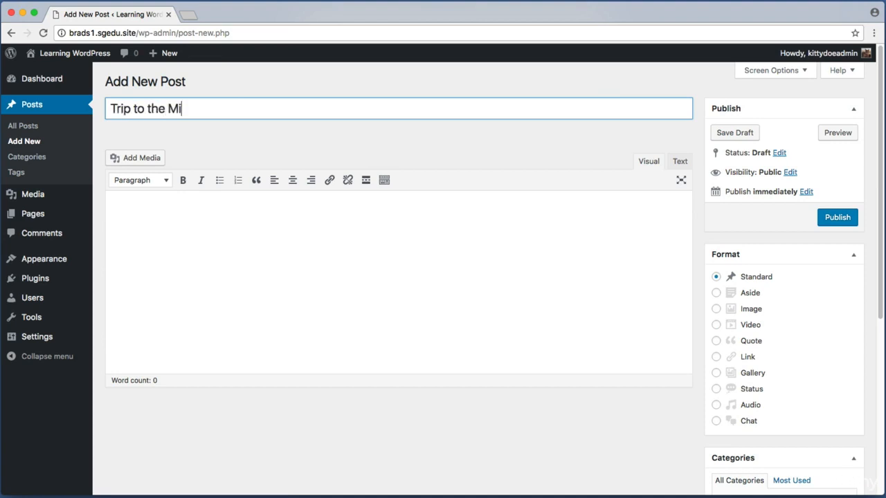
text(dwest)
Paste the copied Lorem ipsum placeholder paragraph into the body of the Midwest post.
click(171, 202)
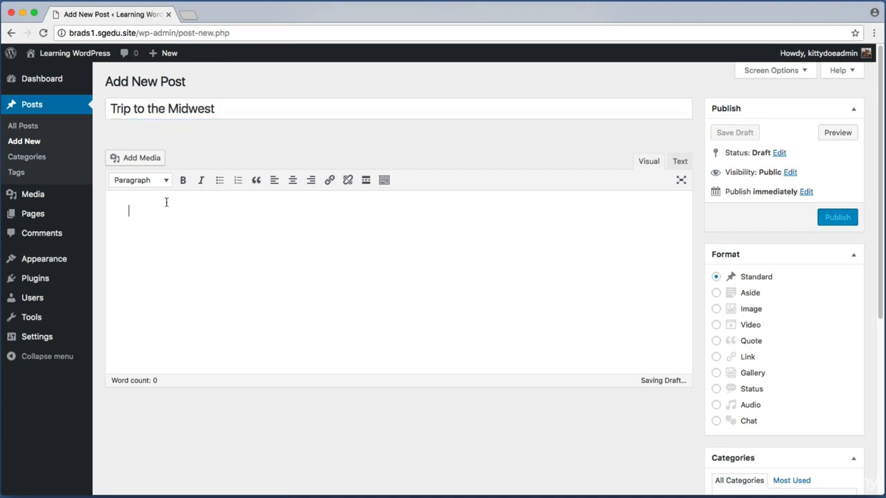
right_click(153, 207)
click(189, 266)
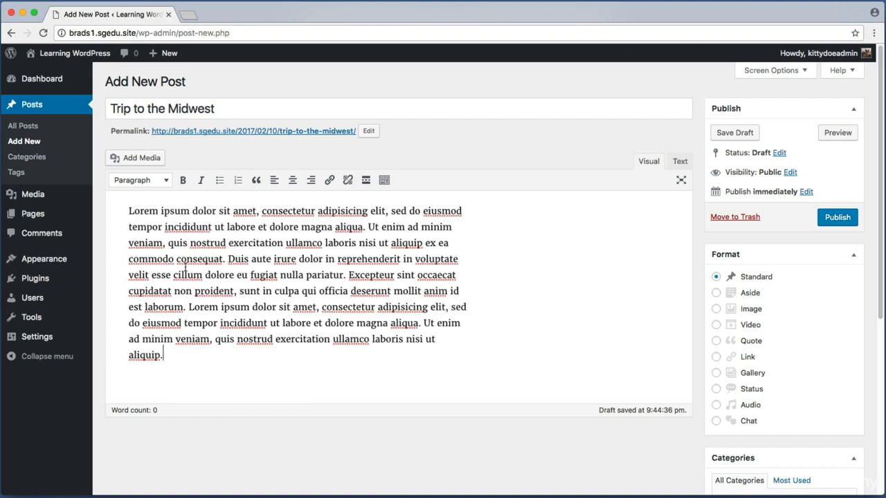
Assign the Midwest post to the Travel category and publish it.
scroll(597, 377, down, 3)
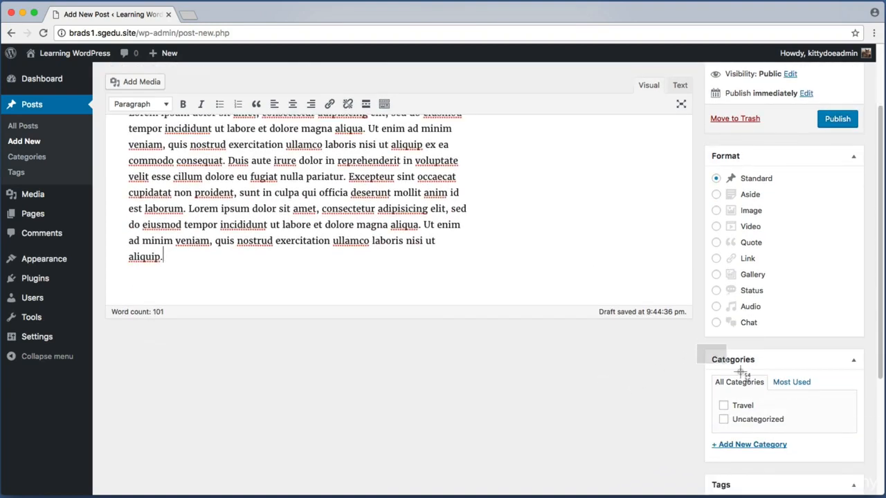
click(723, 406)
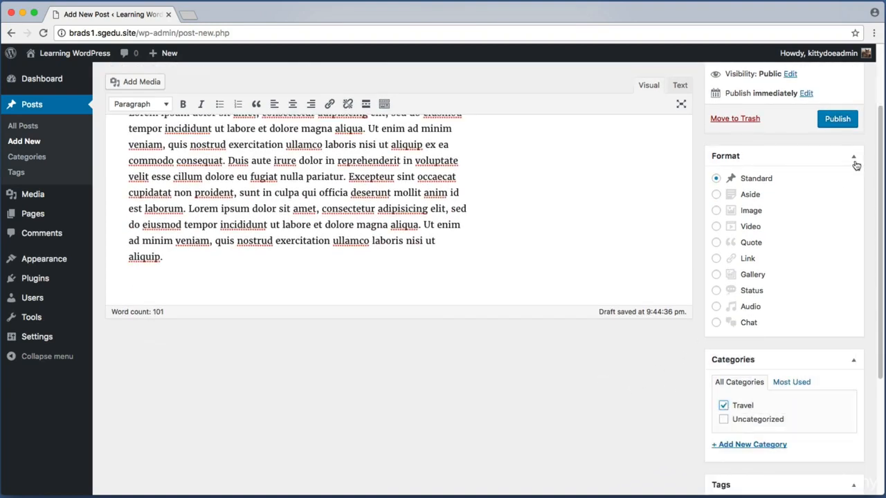
key(super+shift+4)
drag(810, 101, 863, 137)
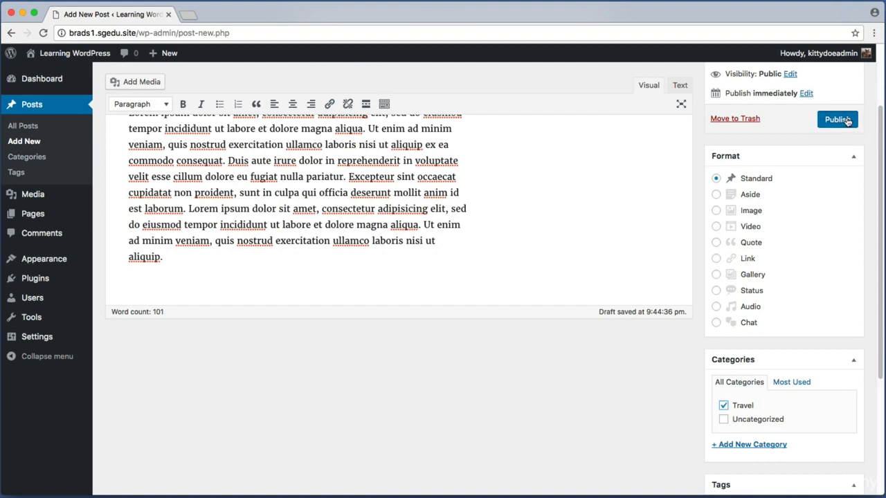
click(848, 118)
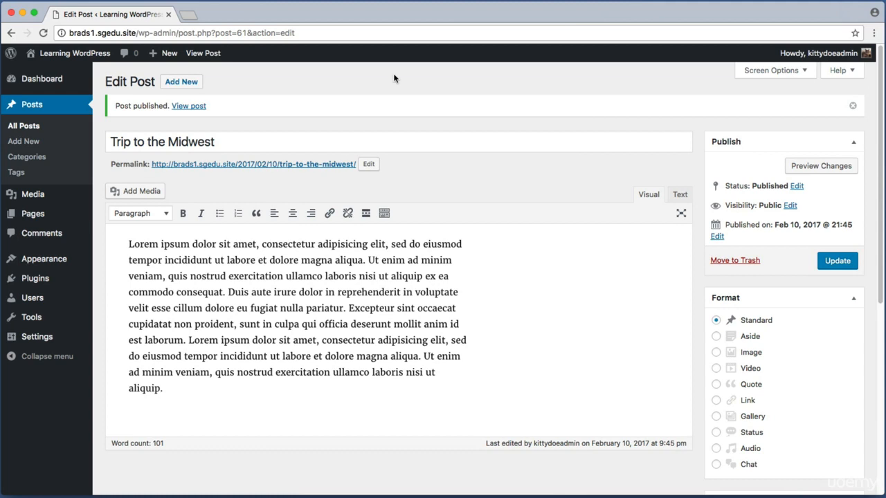
Start a new blog post and title it "Easy Spaghetti".
key(shift+super+4)
drag(156, 73, 208, 91)
click(197, 84)
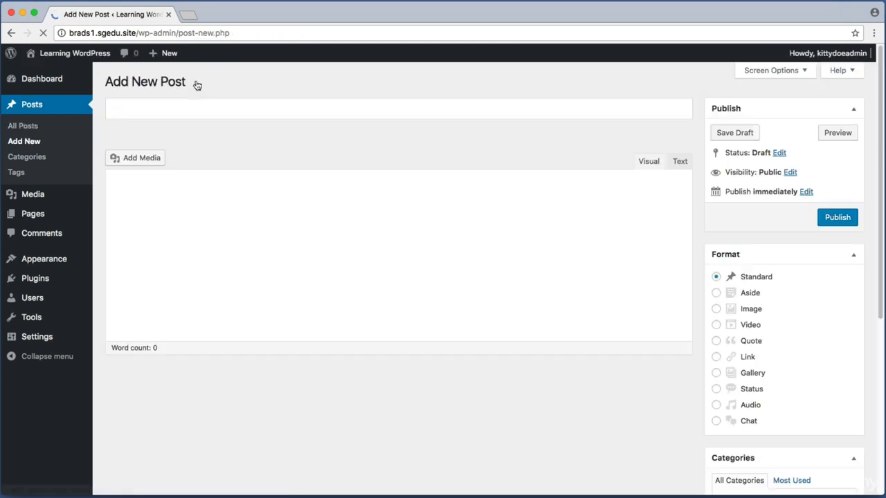
click(388, 111)
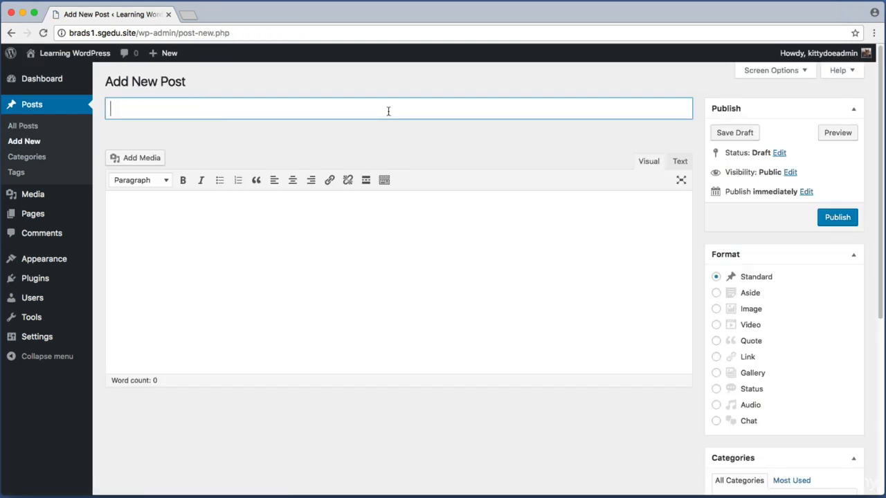
text(Easy Spaghetti)
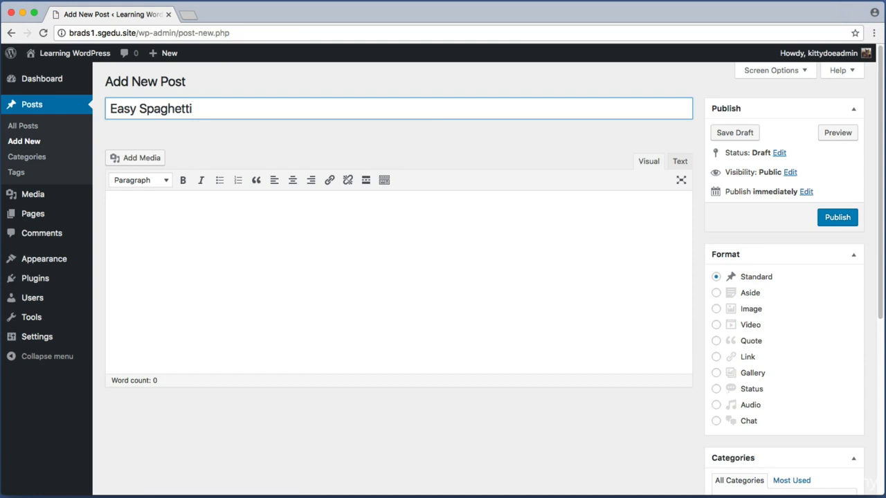
Paste the copied Lorem ipsum placeholder paragraph into the body of the Easy Spaghetti post.
click(194, 205)
right_click(193, 205)
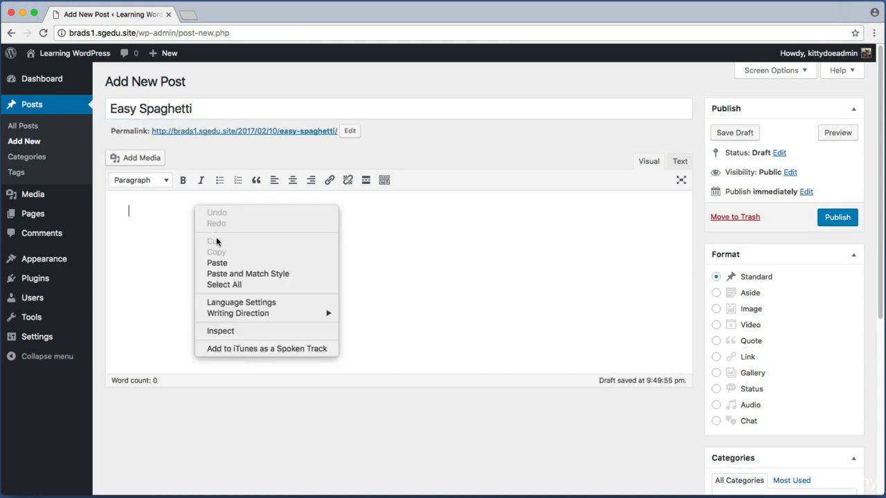
click(200, 278)
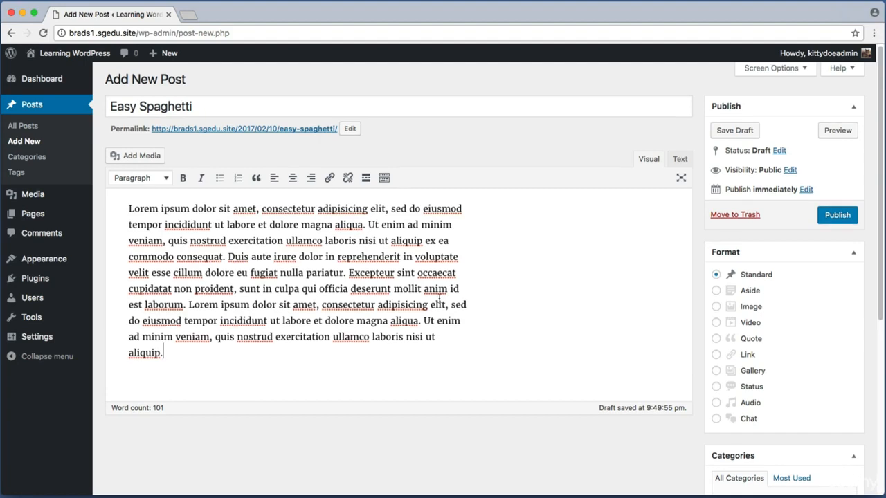
Create a new category named "Recipes" for the Easy Spaghetti post and publish the post.
scroll(466, 304, down, 3)
drag(690, 339, 874, 470)
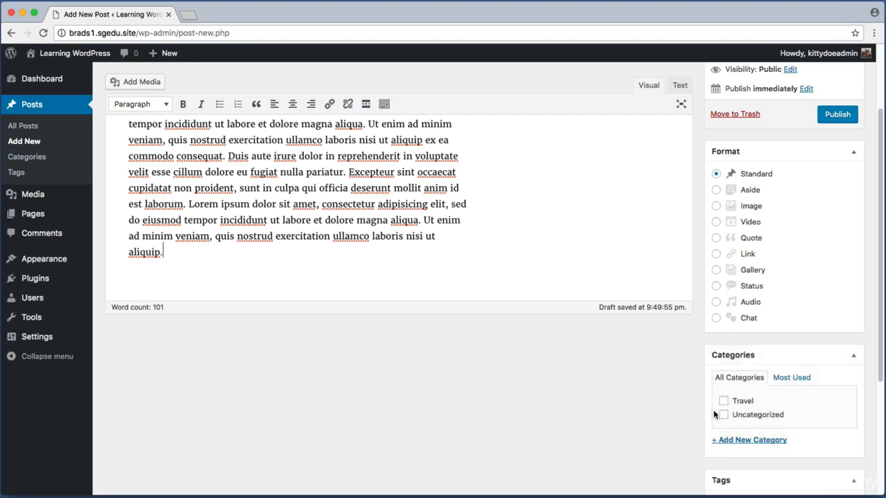
key(super+shift+4)
drag(695, 431, 802, 454)
click(744, 442)
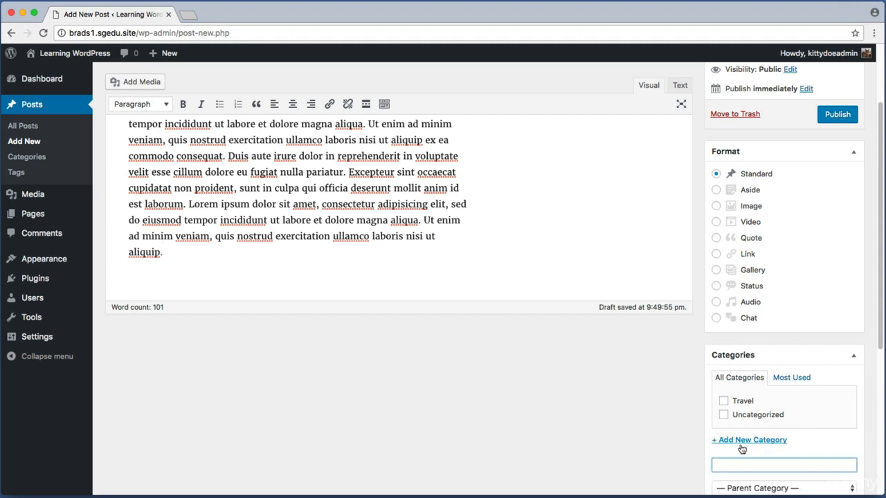
scroll(740, 447, down, 1)
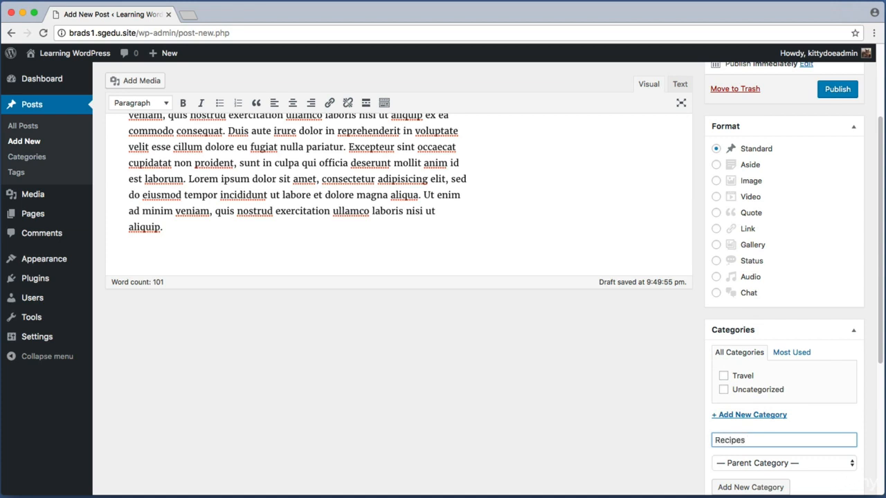
scroll(724, 436, down, 1)
key(super+shift+4)
drag(696, 463, 792, 486)
click(750, 476)
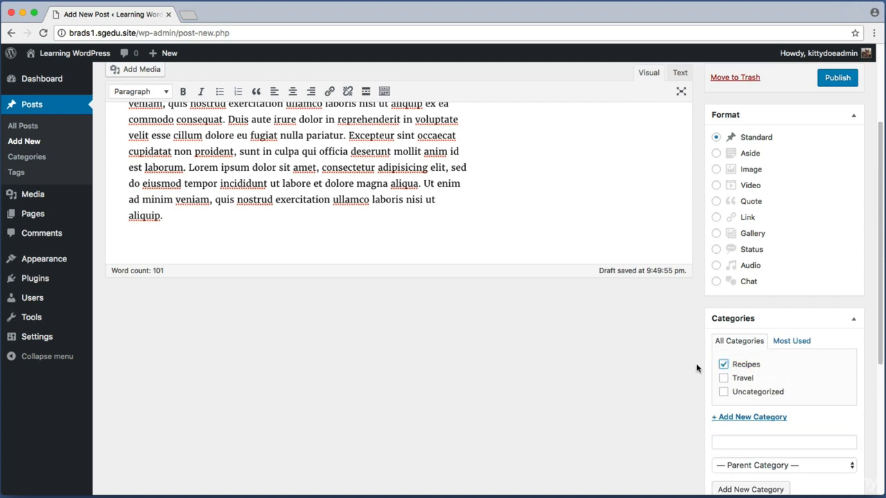
scroll(696, 368, up, 5)
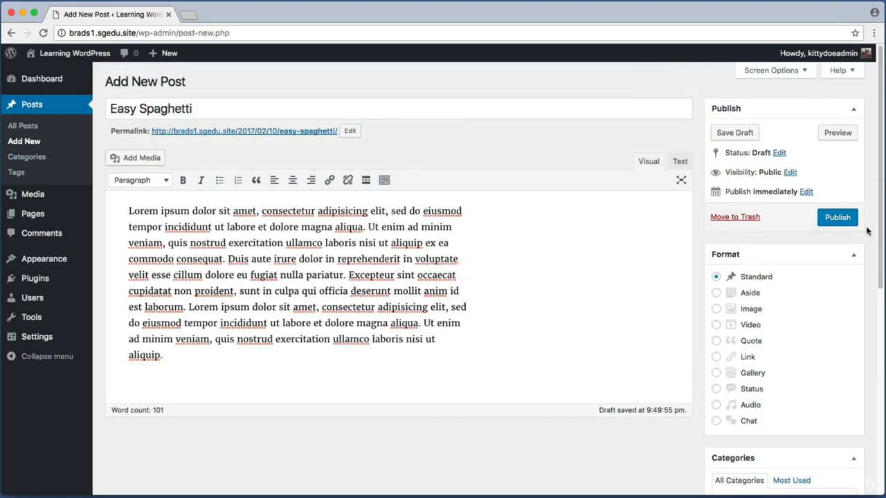
click(839, 217)
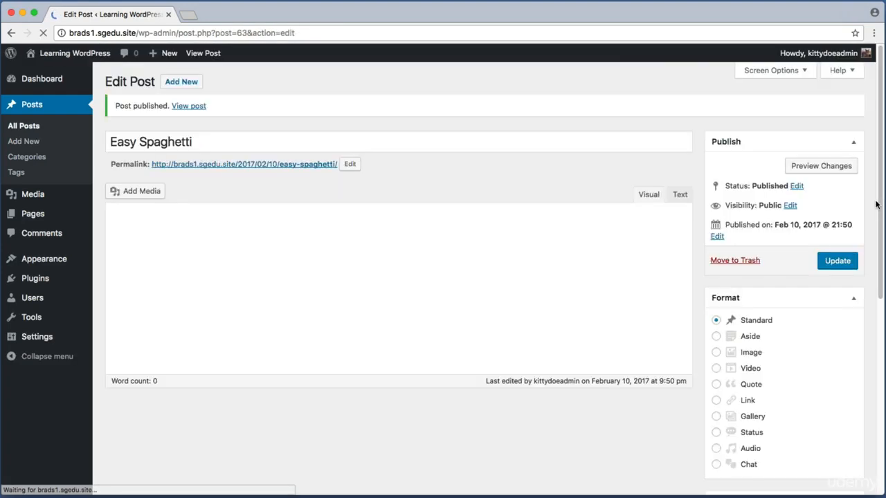
Start a new post titled "Homemade French Bread" and paste the Lorem ipsum placeholder paragraph into its body.
click(189, 84)
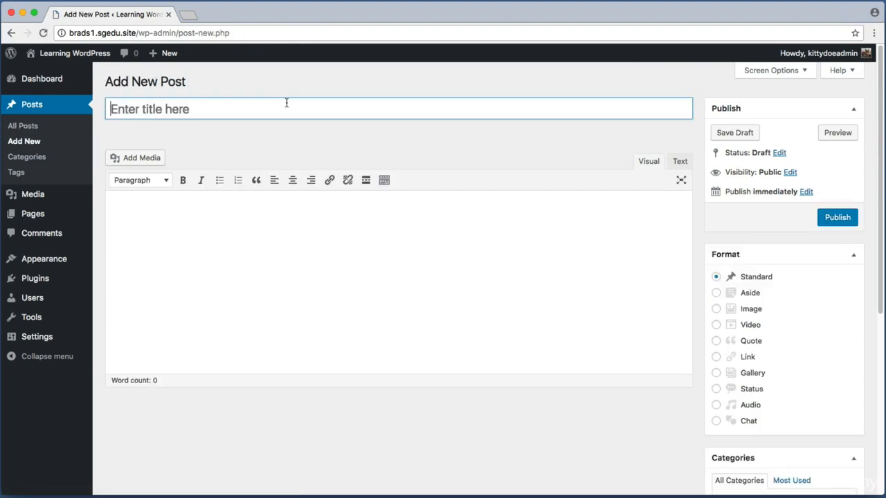
text(Homemade French Bread)
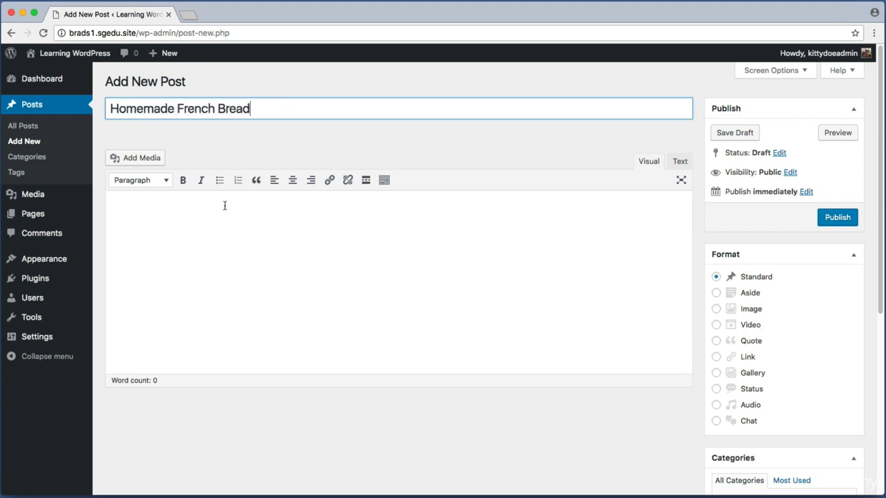
click(210, 210)
right_click(210, 210)
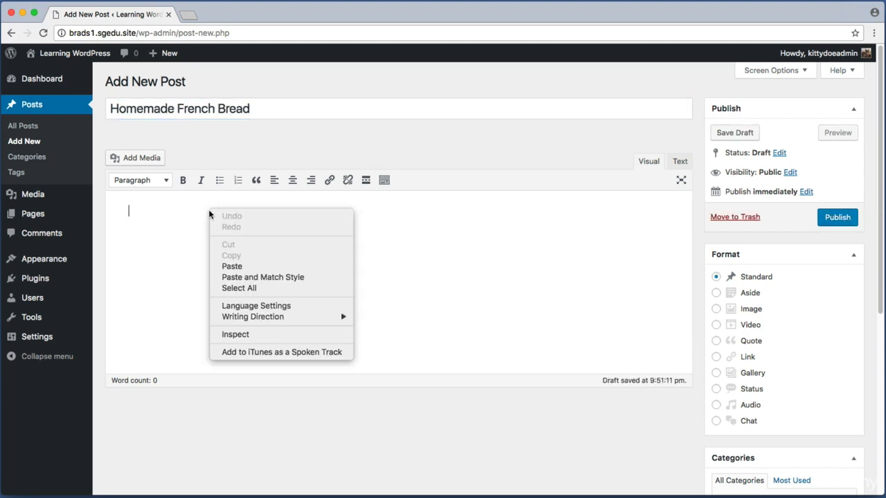
click(239, 268)
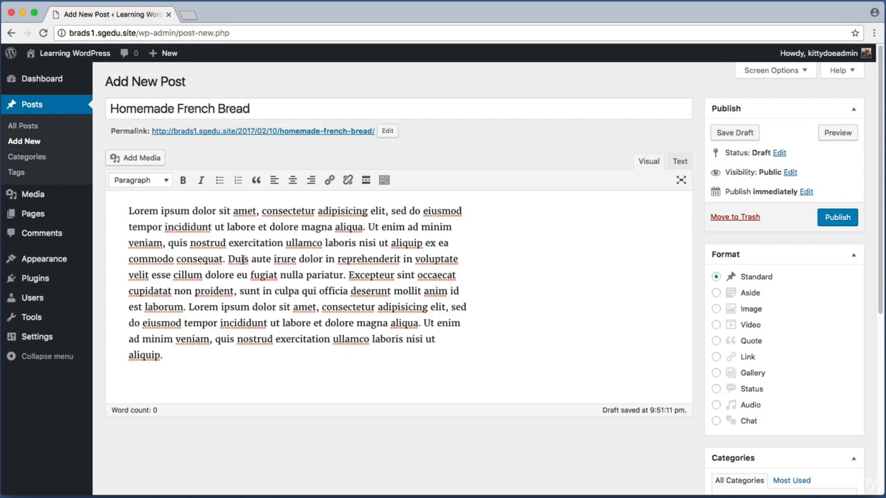
Assign the Homemade French Bread post to the Recipes category and publish it.
scroll(561, 318, down, 4)
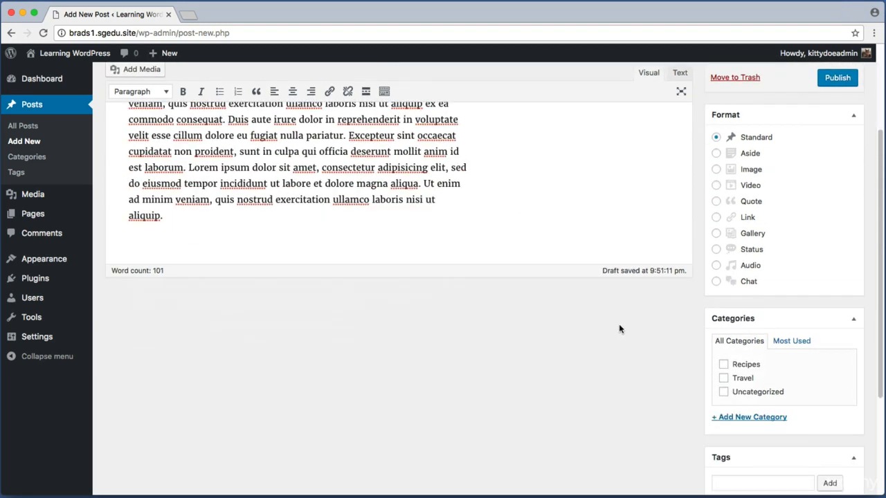
key(super+shift+4)
drag(689, 300, 876, 444)
scroll(706, 359, up, 4)
click(837, 218)
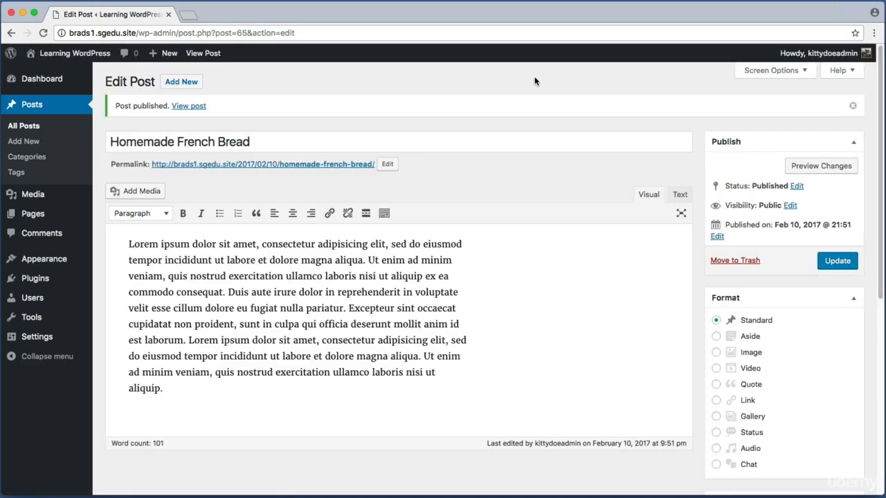
Start a new post titled "Greek Salad" and fill its body with the copied Lorem ipsum placeholder paragraph.
click(181, 83)
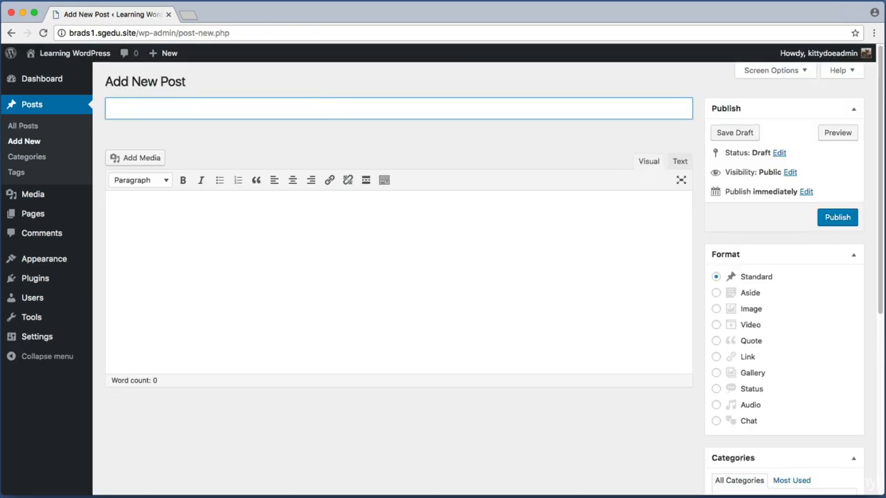
text(Greek Salad)
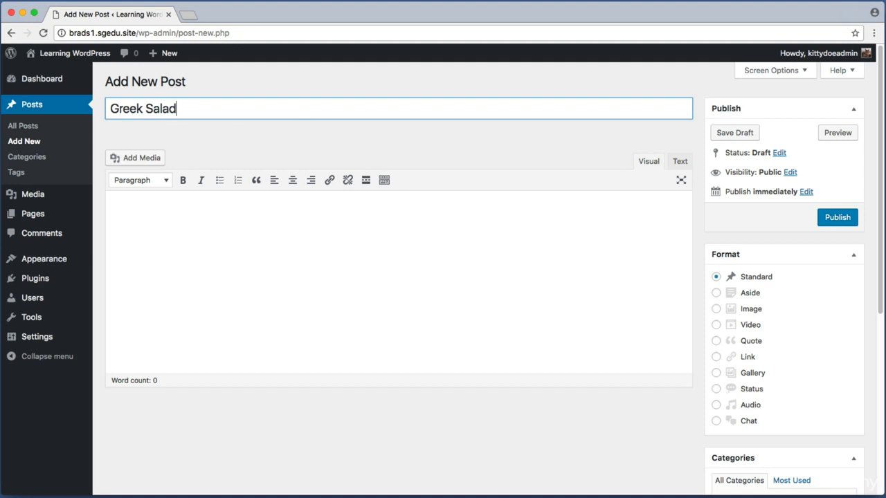
right_click(244, 223)
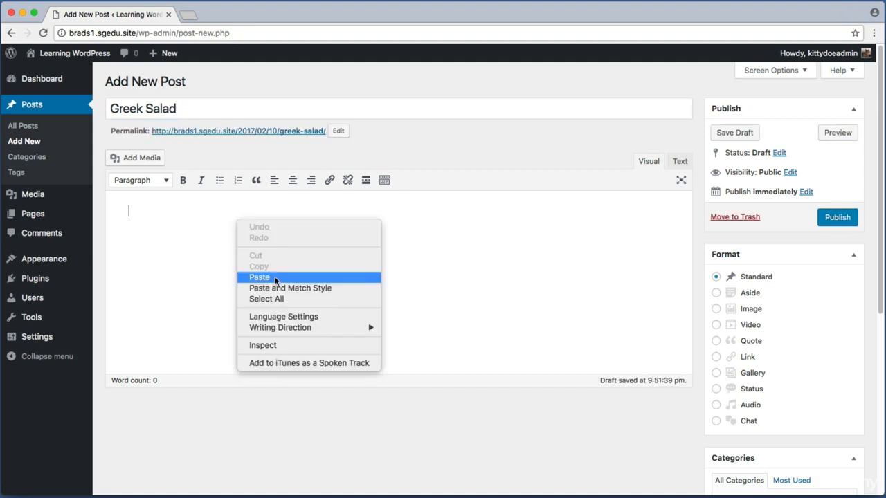
click(275, 277)
Assign the Greek Salad post to the Recipes category and publish it.
scroll(460, 323, down, 3)
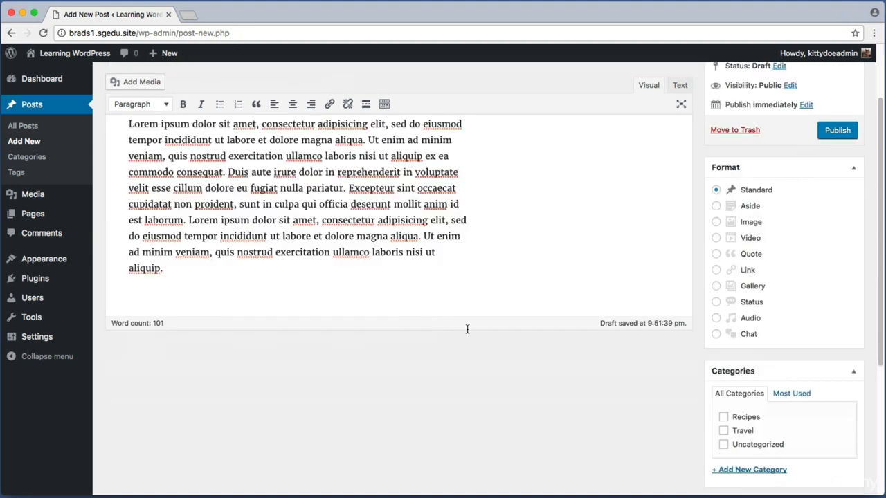
click(723, 418)
click(837, 132)
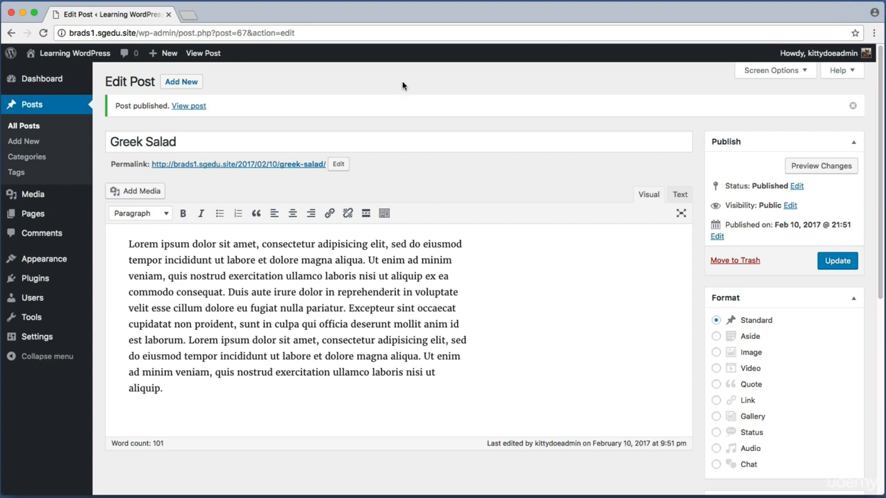
Open the live site's front page and examine the published posts and the header navigation links.
click(69, 52)
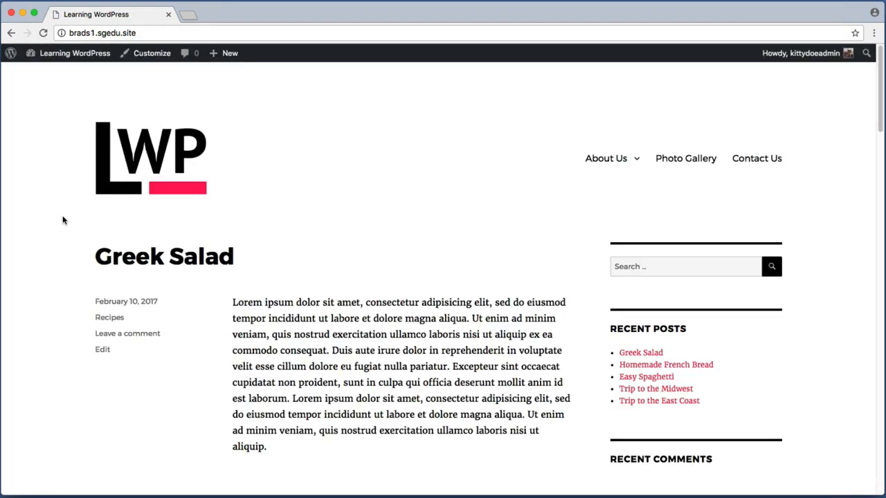
drag(62, 220, 263, 225)
click(261, 226)
scroll(260, 263, down, 3)
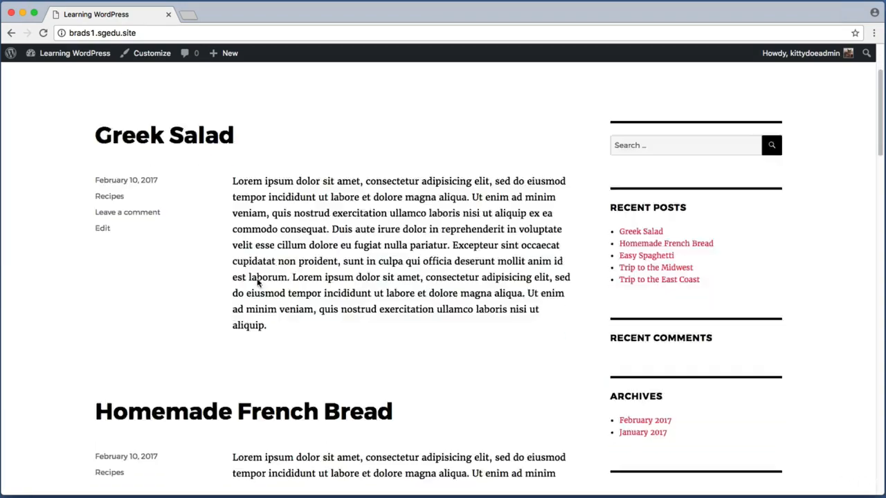
scroll(145, 252, down, 5)
scroll(84, 184, down, 5)
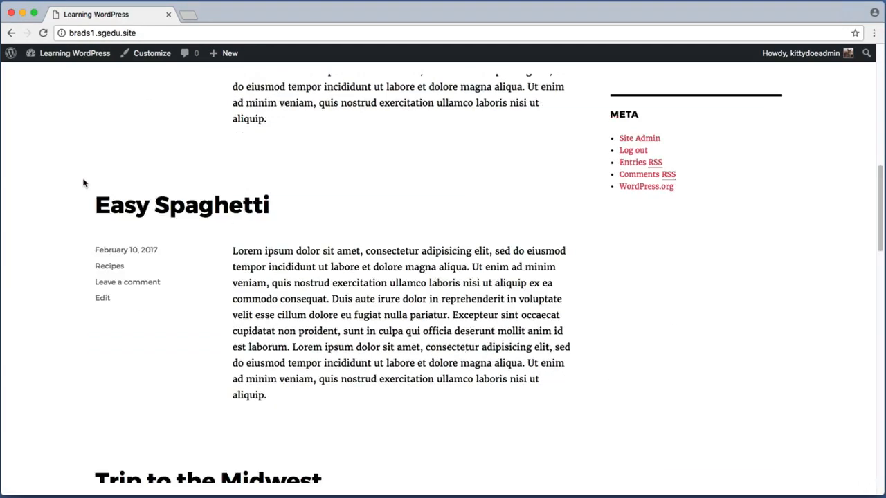
scroll(84, 184, down, 2)
drag(881, 232, 882, 45)
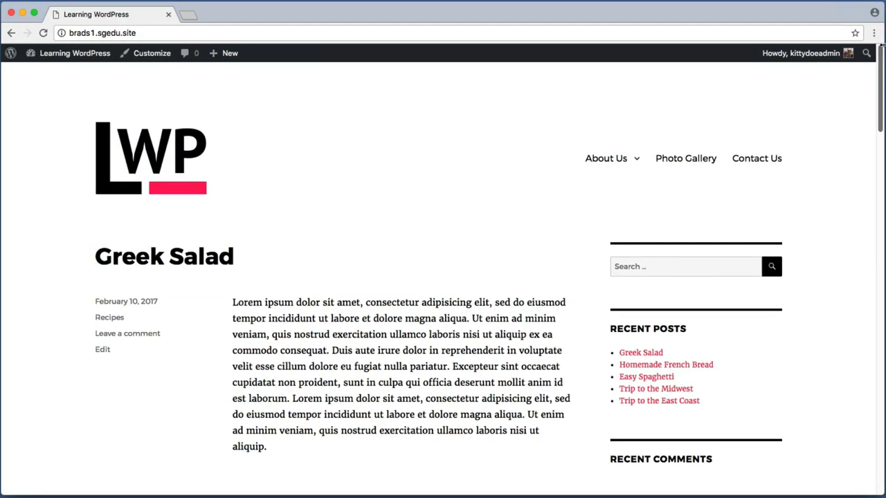
key(super+shift+4)
drag(539, 140, 818, 182)
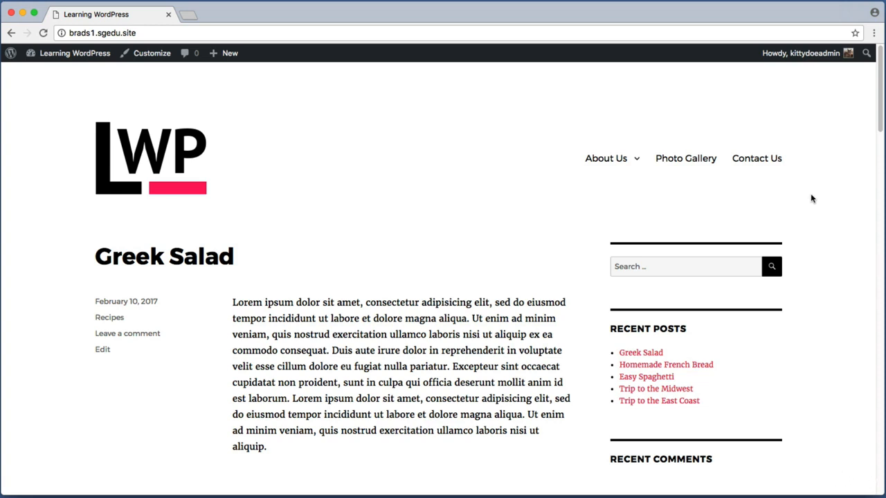
key(super+shift+4)
drag(820, 187, 570, 142)
Return to the site's admin dashboard and open the navigation menu editor for Main Menu.
mouse_move(80, 58)
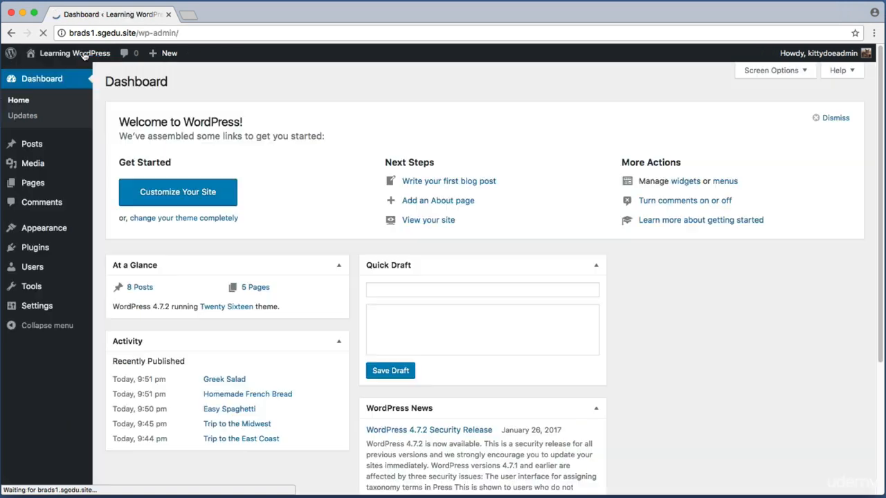
key(super+shift+4)
drag(101, 100, 6, 333)
mouse_move(54, 234)
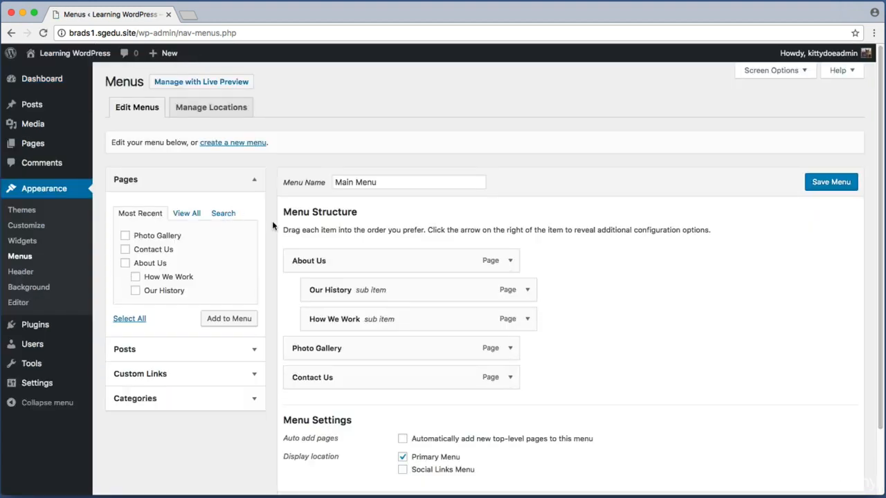
Expand the list of post categories that can be added as items to Main Menu.
key(super+shift+4)
mouse_move(271, 234)
mouse_down()
mouse_move(431, 332)
mouse_move(571, 403)
mouse_move(280, 238)
mouse_up()
mouse_move(270, 163)
mouse_down()
mouse_move(98, 311)
mouse_move(109, 313)
mouse_move(103, 301)
mouse_move(93, 312)
mouse_move(231, 404)
mouse_move(272, 415)
mouse_move(256, 361)
mouse_up()
key(super+shift+4)
key(super+shift+4)
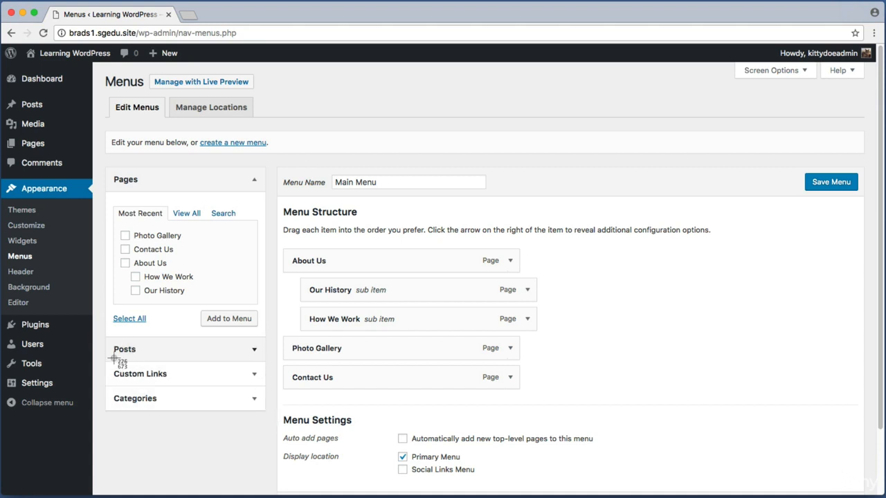
drag(112, 360, 192, 389)
key(super+shift+4)
drag(107, 387, 178, 411)
key(super+shift+4)
drag(97, 383, 274, 417)
click(233, 406)
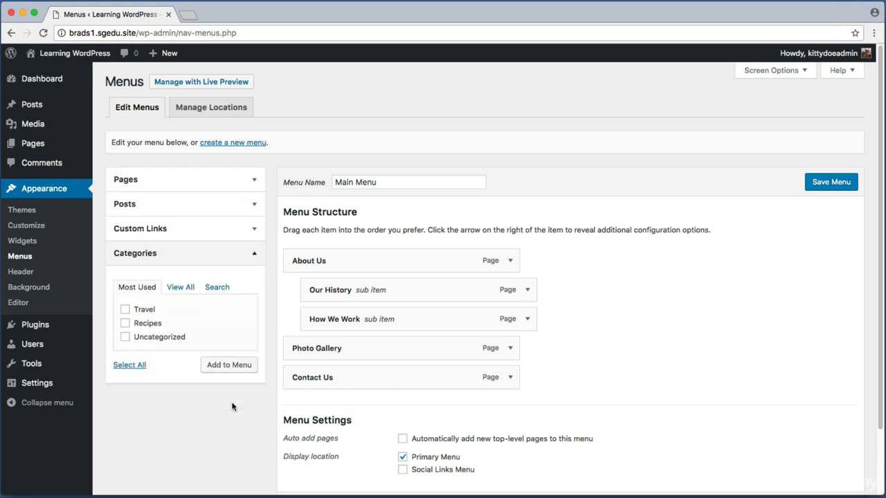
Add the Travel category as an item to Main Menu.
key(super+shift+4)
drag(103, 276, 195, 336)
click(246, 367)
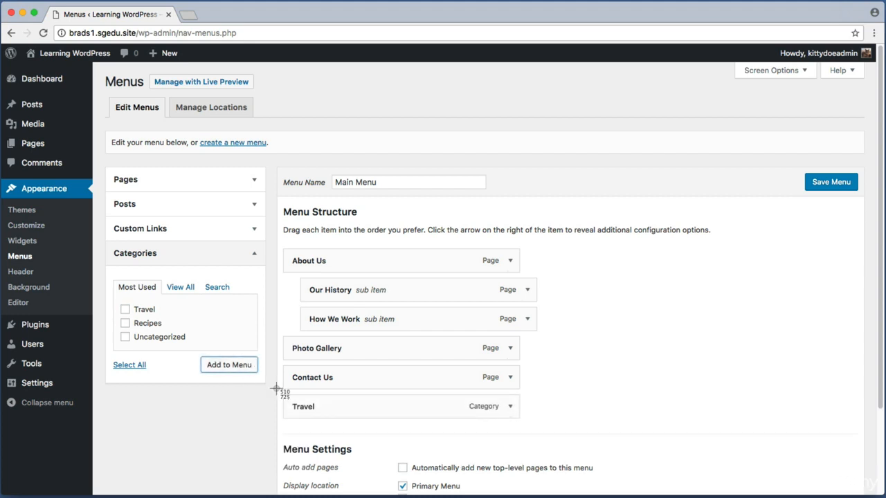
drag(276, 389, 541, 425)
Add the Recipes category as an item to Main Menu, leaving Travel unselected.
key(super+shift+4)
drag(117, 317, 173, 331)
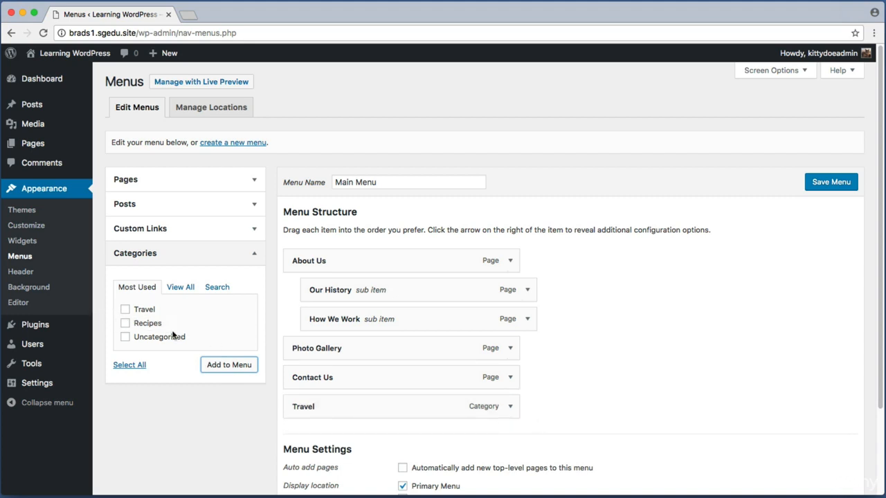
click(125, 325)
click(125, 309)
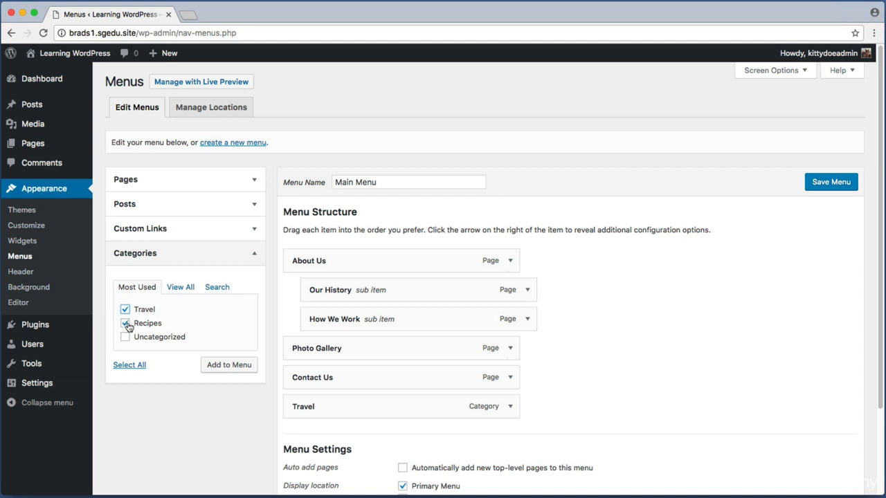
click(125, 309)
key(super+shift+4)
drag(198, 353, 253, 375)
click(242, 369)
key(super+shift+4)
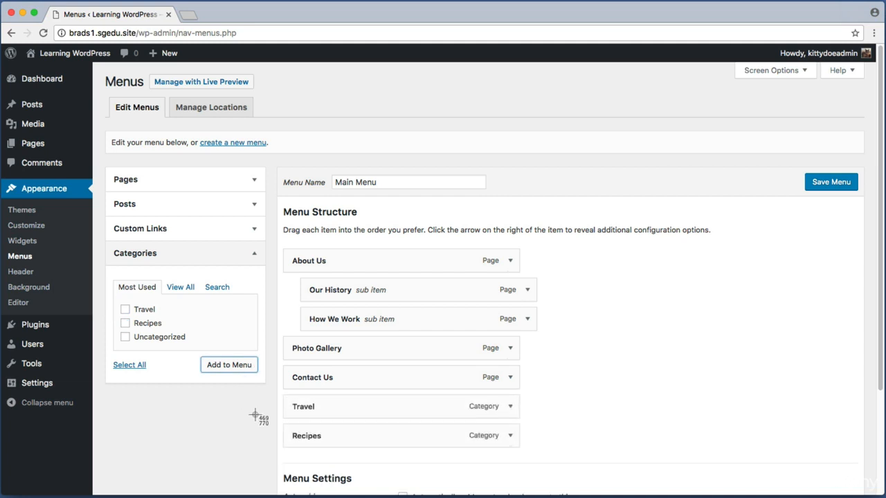
Move Contact Us to the end of Main Menu, directly after Recipes, and save the menu.
drag(257, 416, 526, 457)
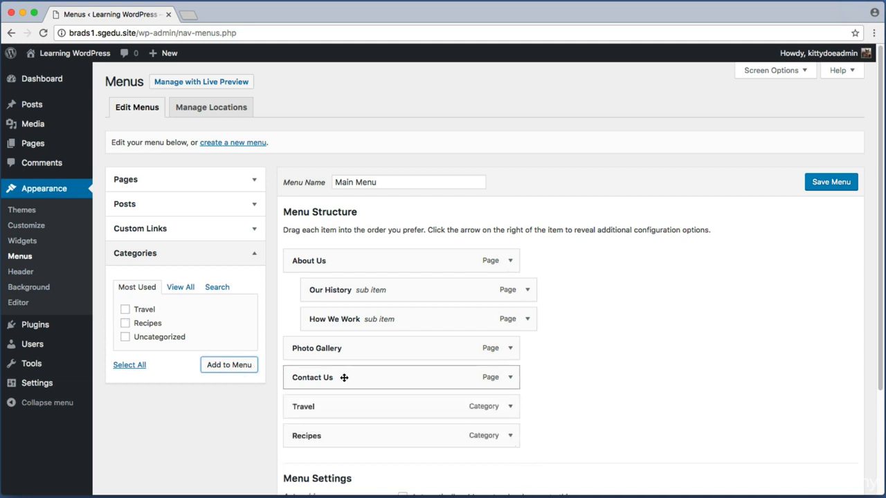
drag(343, 379, 342, 437)
key(super+shift+4)
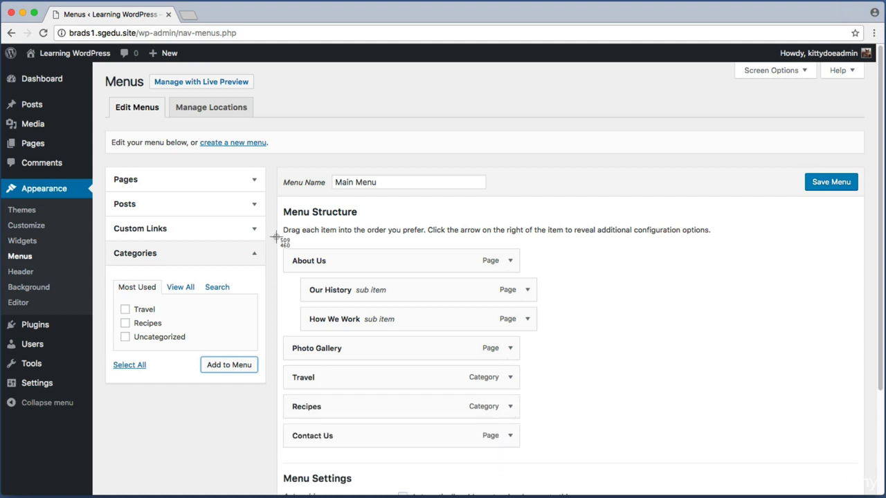
drag(276, 236, 631, 465)
key(super+shift+4)
drag(801, 167, 870, 208)
click(851, 184)
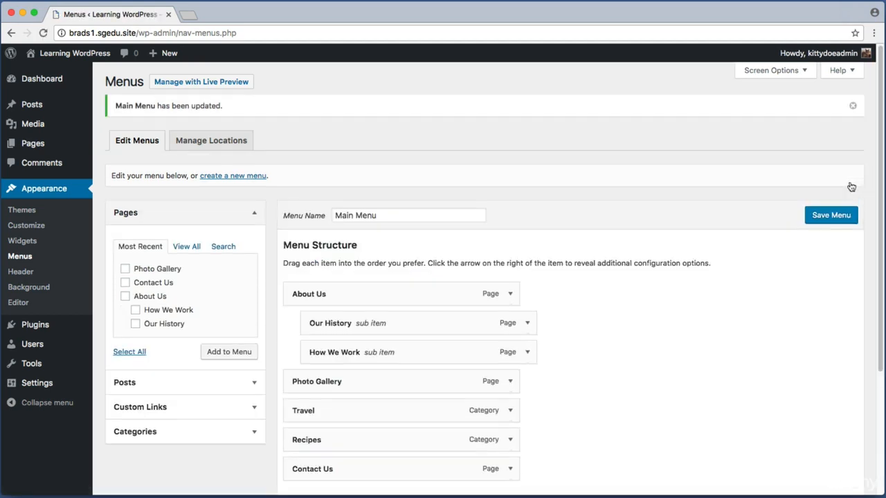
Visit the live site's homepage and examine the items in its navigation menu.
mouse_move(81, 58)
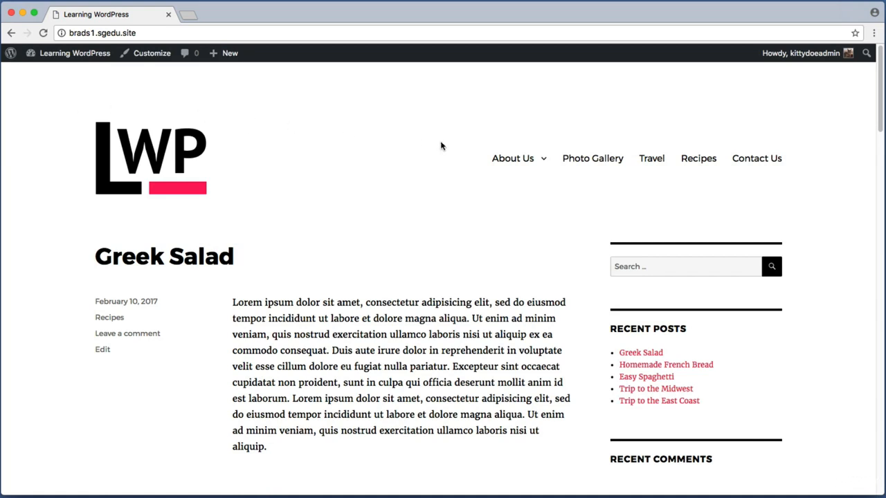
key(super+shift+4)
drag(469, 141, 822, 197)
key(super+shift+4)
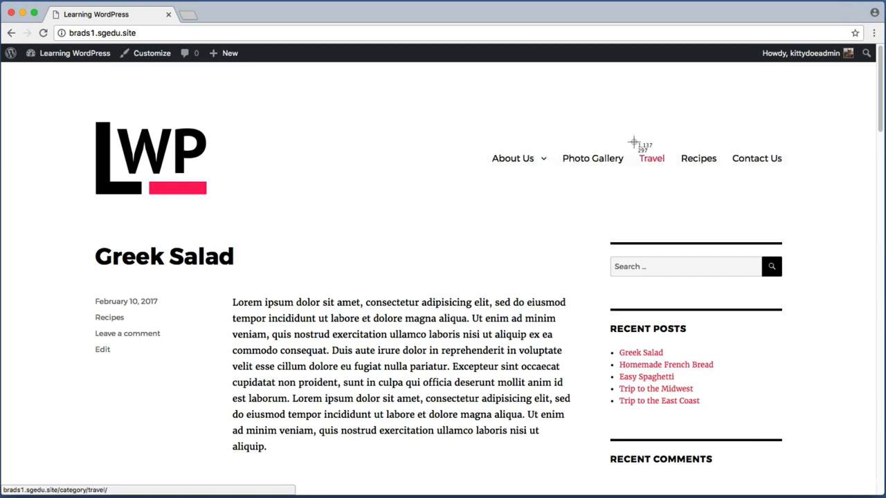
drag(630, 139, 670, 186)
Open the Travel category page from the site's navigation and review the posts listed on it.
click(653, 160)
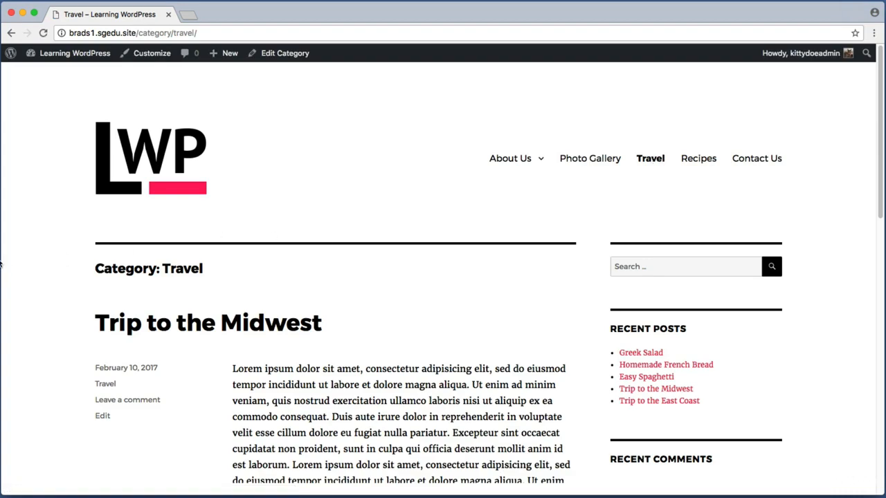
scroll(41, 262, down, 1)
scroll(40, 262, down, 3)
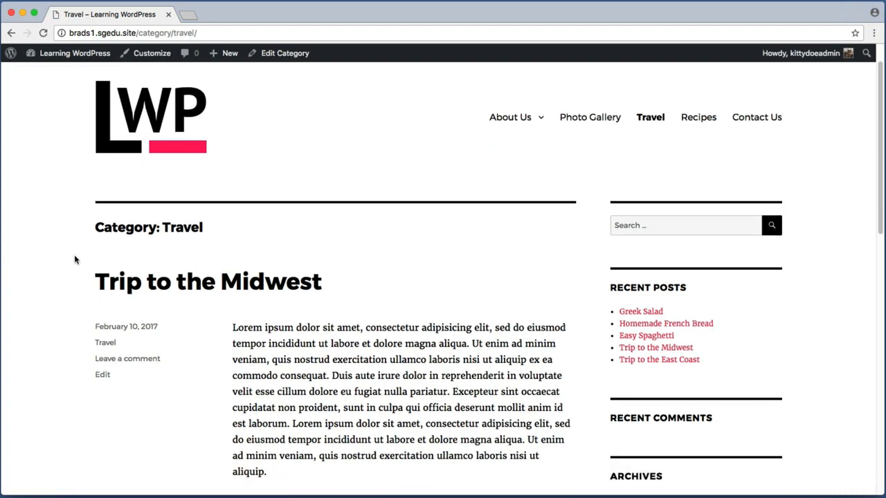
scroll(59, 251, down, 10)
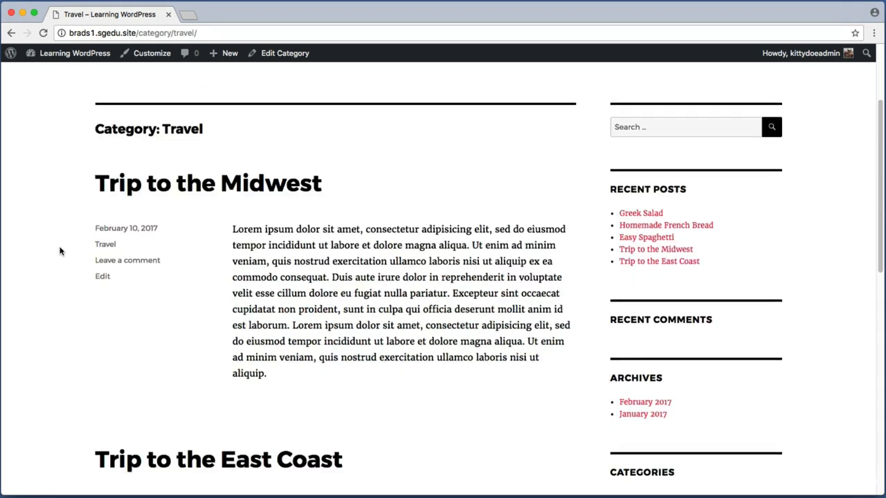
scroll(61, 256, down, 8)
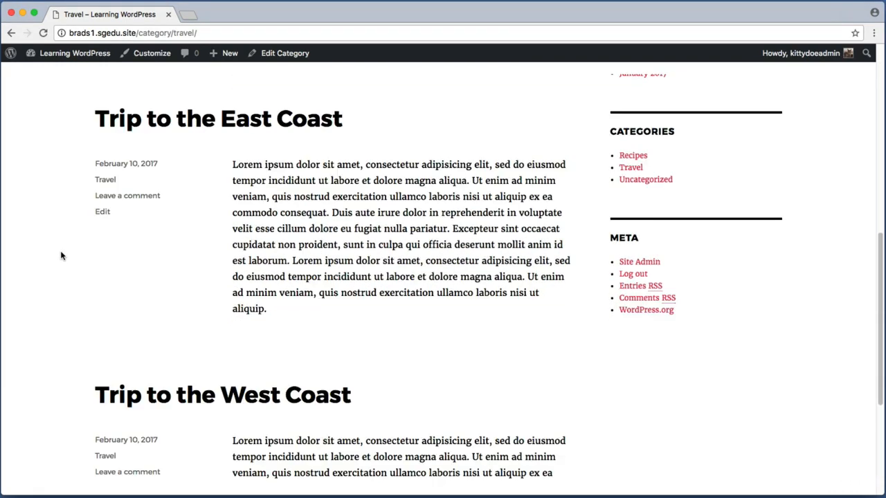
scroll(61, 256, down, 1)
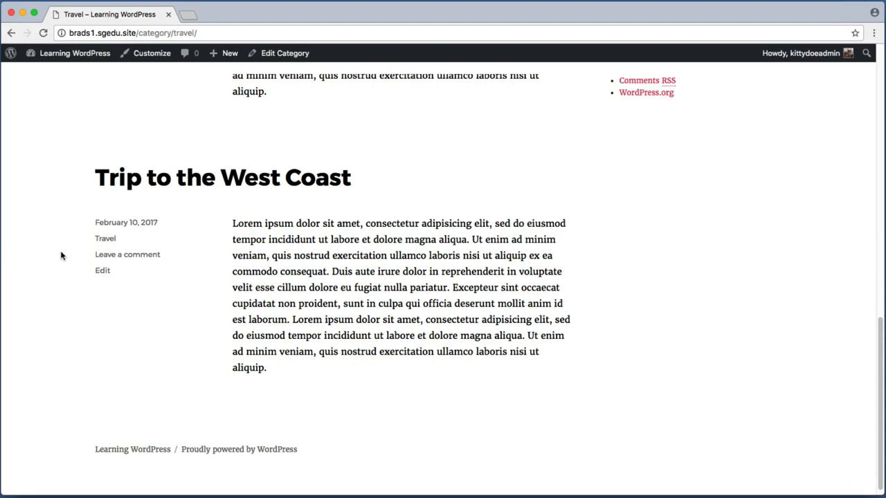
drag(881, 394, 869, 108)
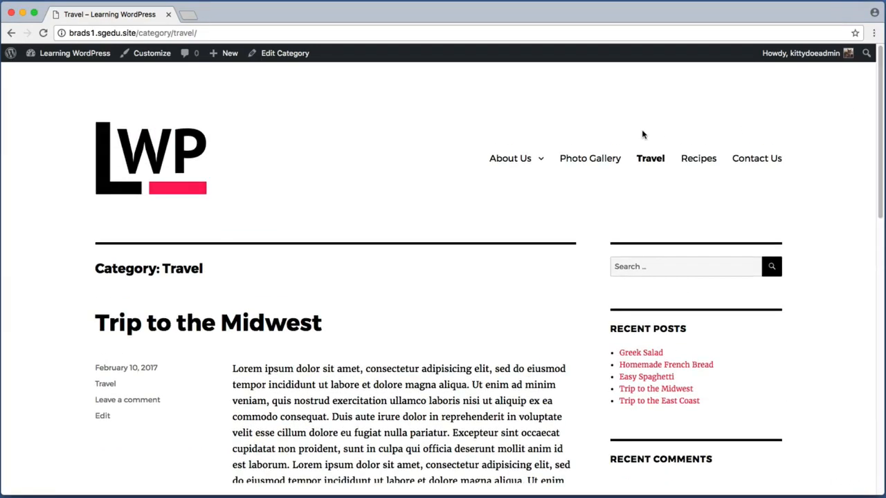
Open the Recipes category page from the site's navigation and review the posts listed on it.
click(701, 161)
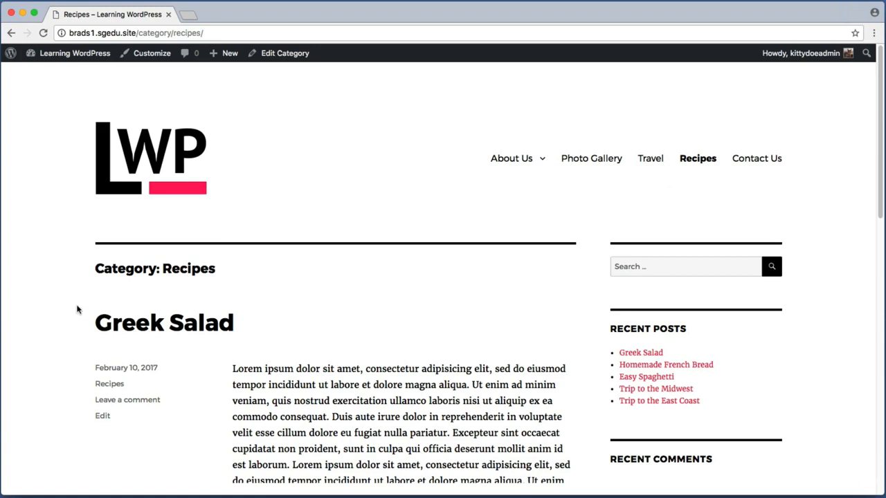
scroll(77, 309, down, 7)
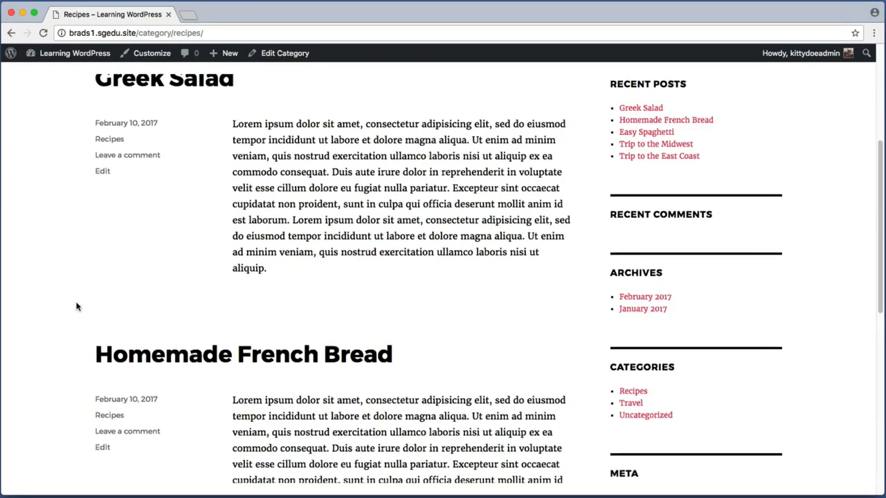
scroll(77, 306, down, 13)
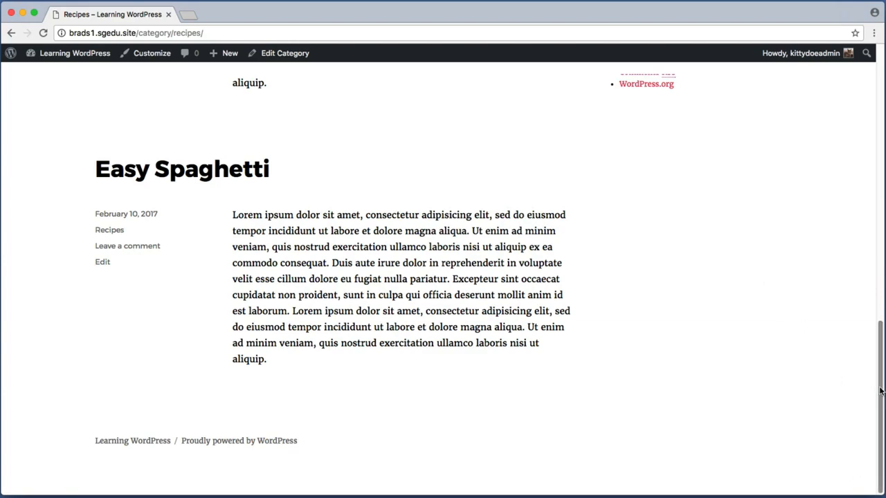
drag(879, 391, 875, 73)
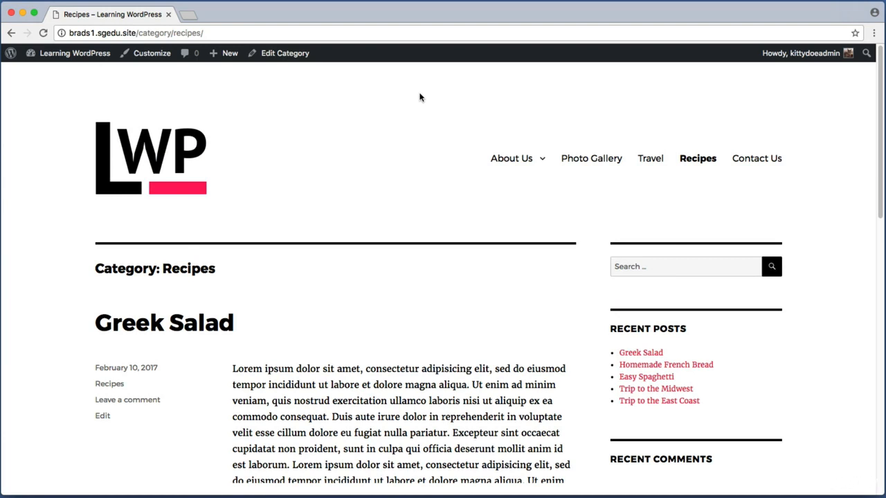
key(super+shift+4)
drag(84, 283, 571, 321)
key(super+shift+4)
drag(671, 178, 722, 149)
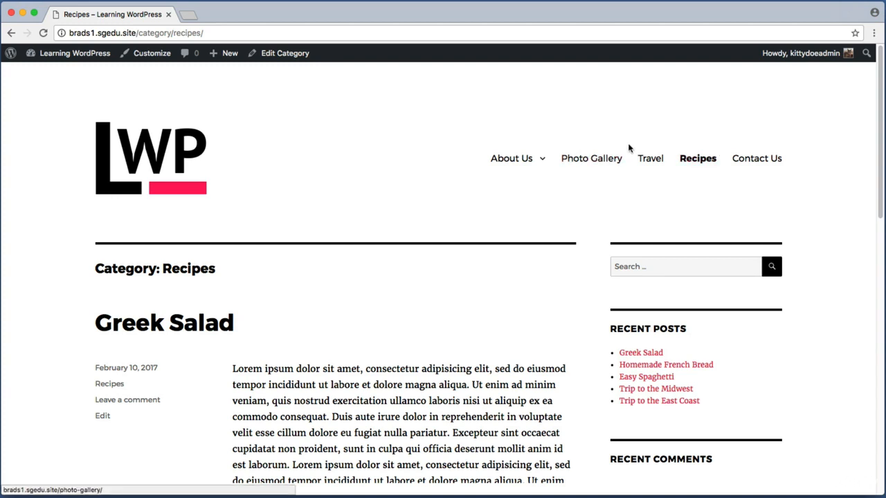
key(super+shift+4)
drag(629, 146, 669, 175)
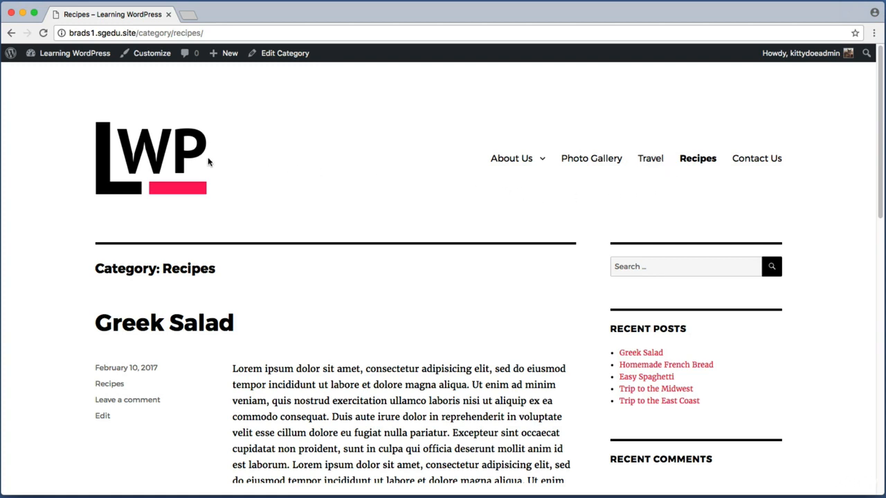
Return to the site's homepage and look through the blog posts listed there.
key(super+shift+4)
drag(82, 205, 222, 112)
click(154, 164)
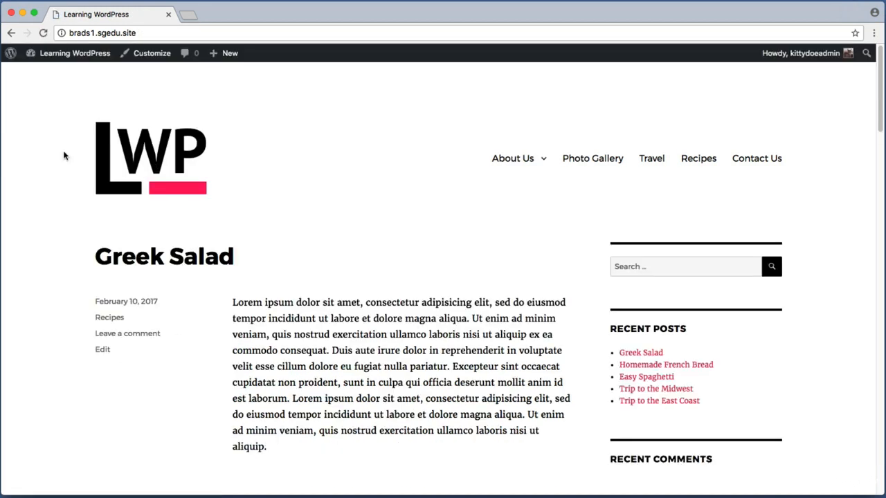
key(super+shift+4)
drag(72, 231, 588, 459)
scroll(587, 451, down, 5)
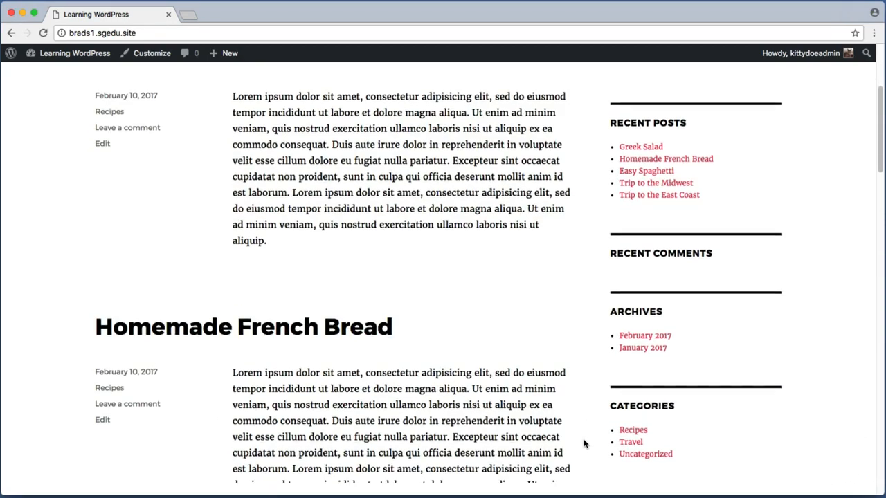
scroll(583, 442, down, 3)
scroll(583, 443, up, 8)
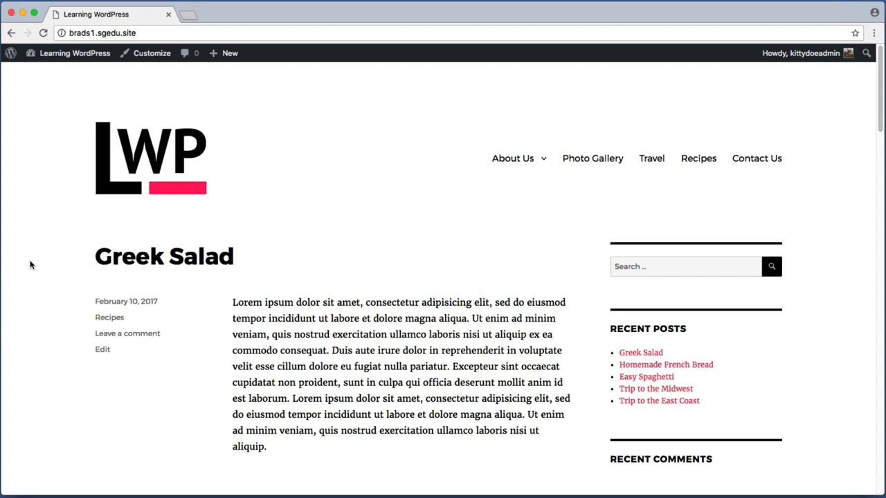
key(super+shift+4)
drag(48, 235, 591, 457)
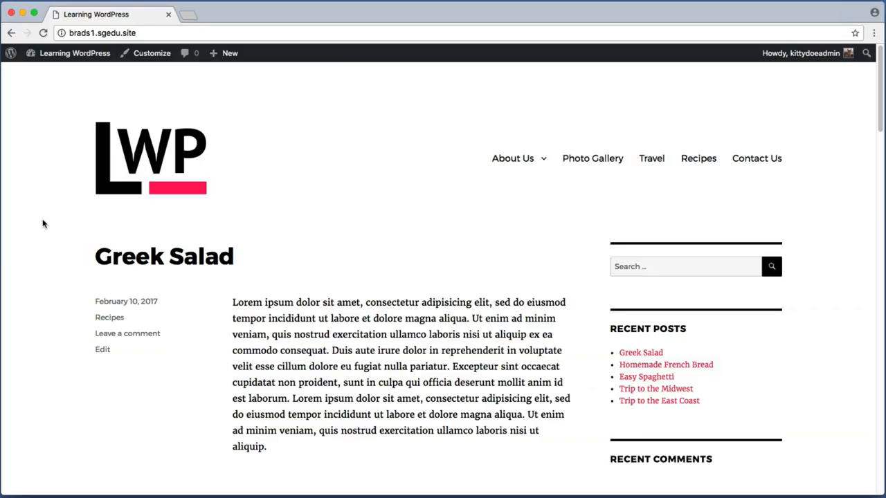
key(super+shift+4)
drag(58, 228, 592, 465)
scroll(561, 421, down, 5)
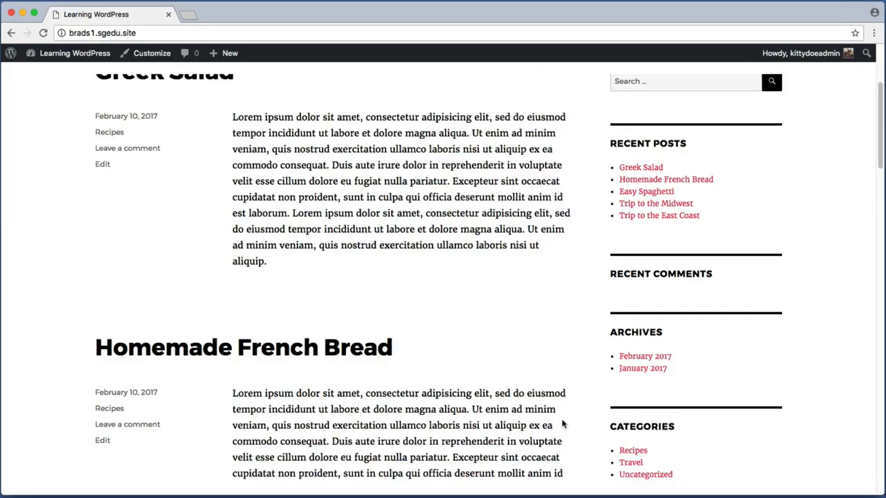
scroll(539, 332, up, 5)
drag(400, 146, 473, 167)
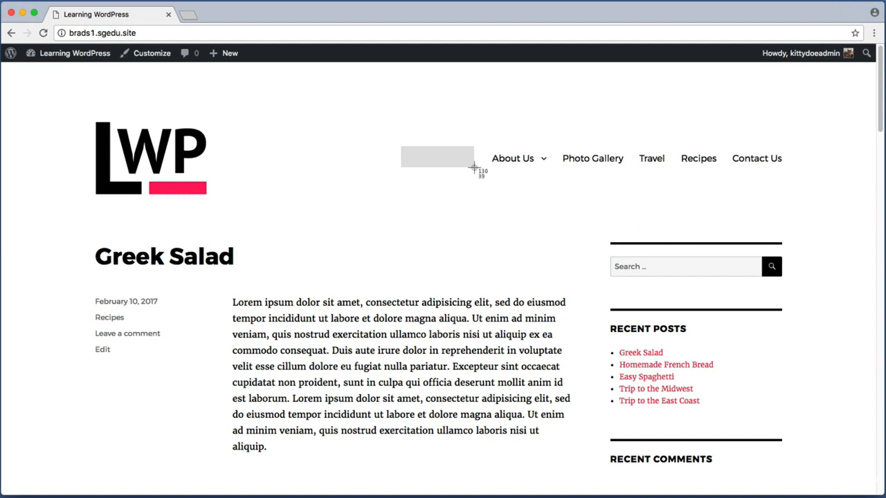
drag(473, 167, 474, 168)
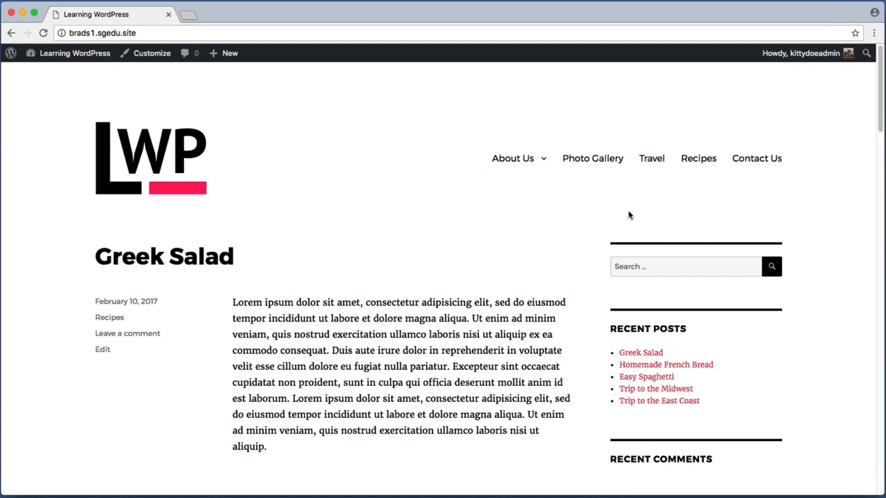
key(super+shift+4)
drag(632, 173, 675, 155)
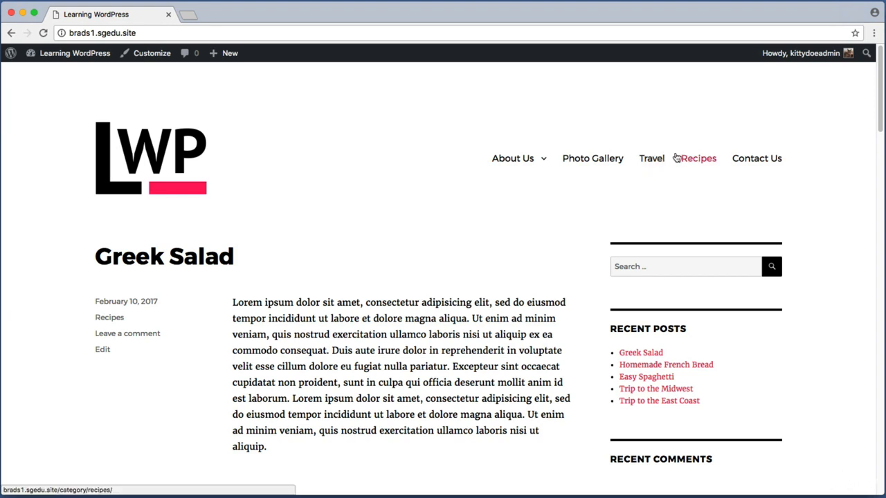